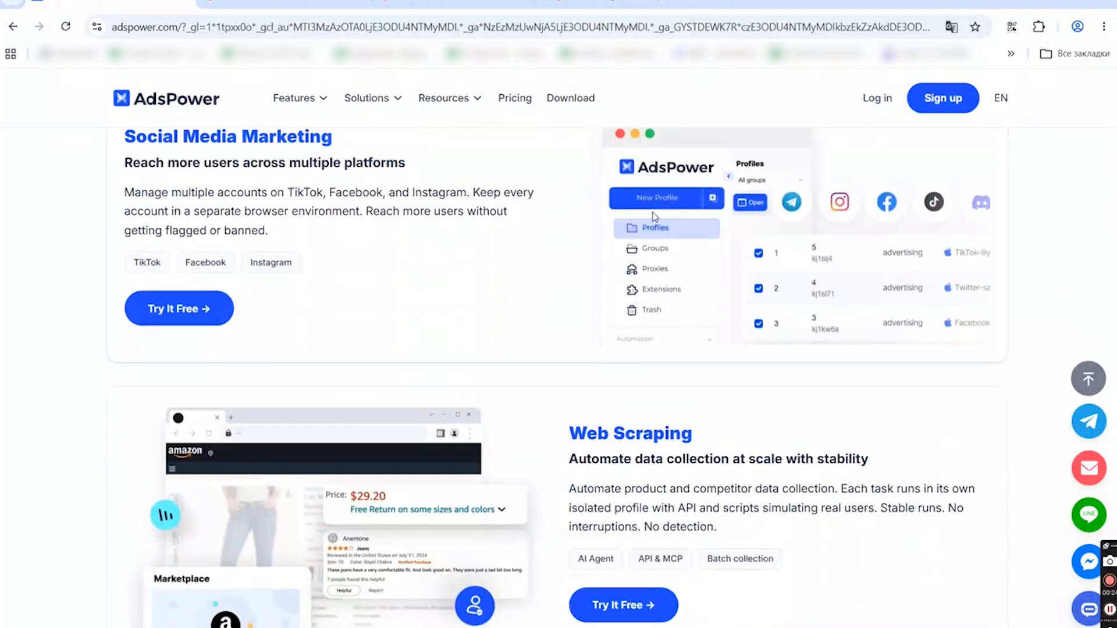
Look through the AdsPower website, switch to the AdsPower desktop app and open the team's billing page
{"action": "scroll", "coordinate": [653, 215], "scroll_direction": "down", "scroll_amount": 6}
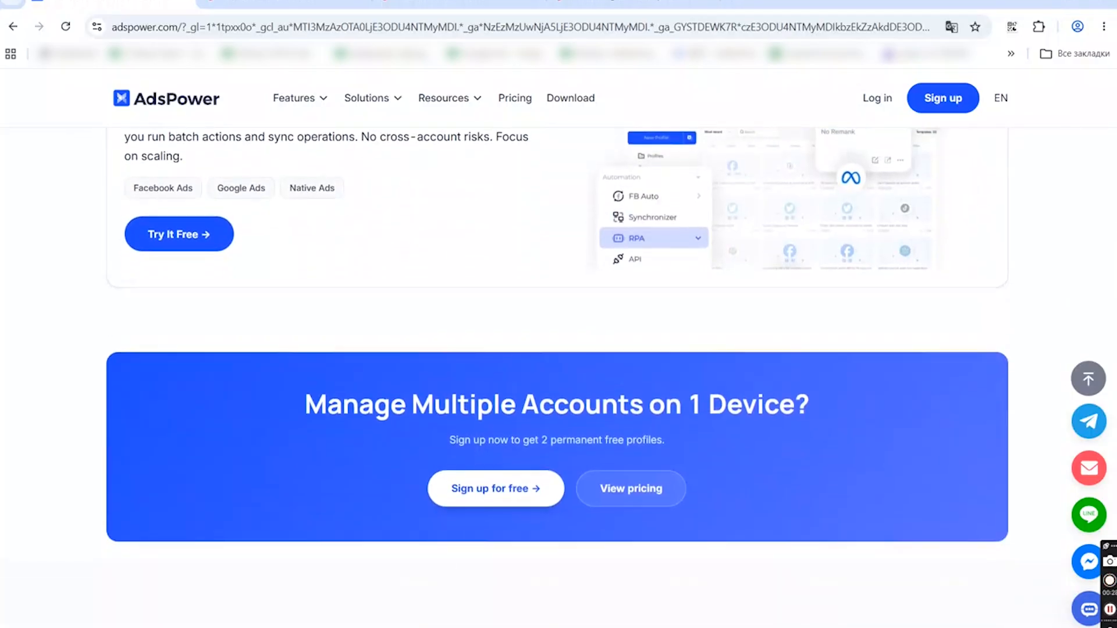
{"action": "key", "text": "alt+Tab"}
{"action": "scroll", "coordinate": [114, 337], "scroll_direction": "down", "scroll_amount": 1}
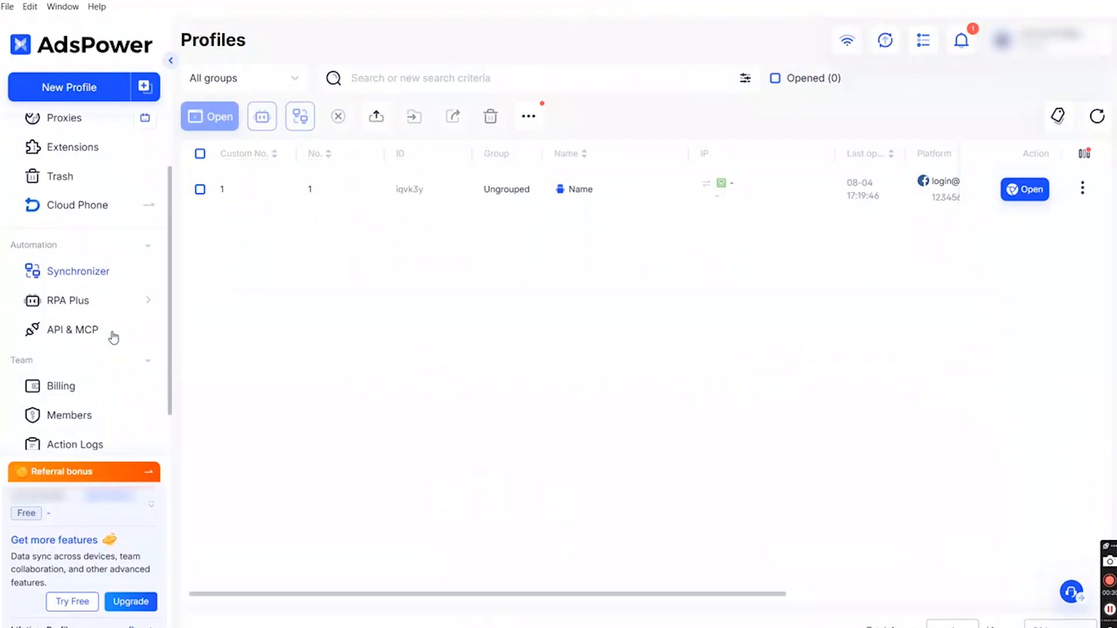
{"action": "scroll", "coordinate": [114, 338], "scroll_direction": "down", "scroll_amount": 1}
{"action": "left_click", "coordinate": [107, 343]}
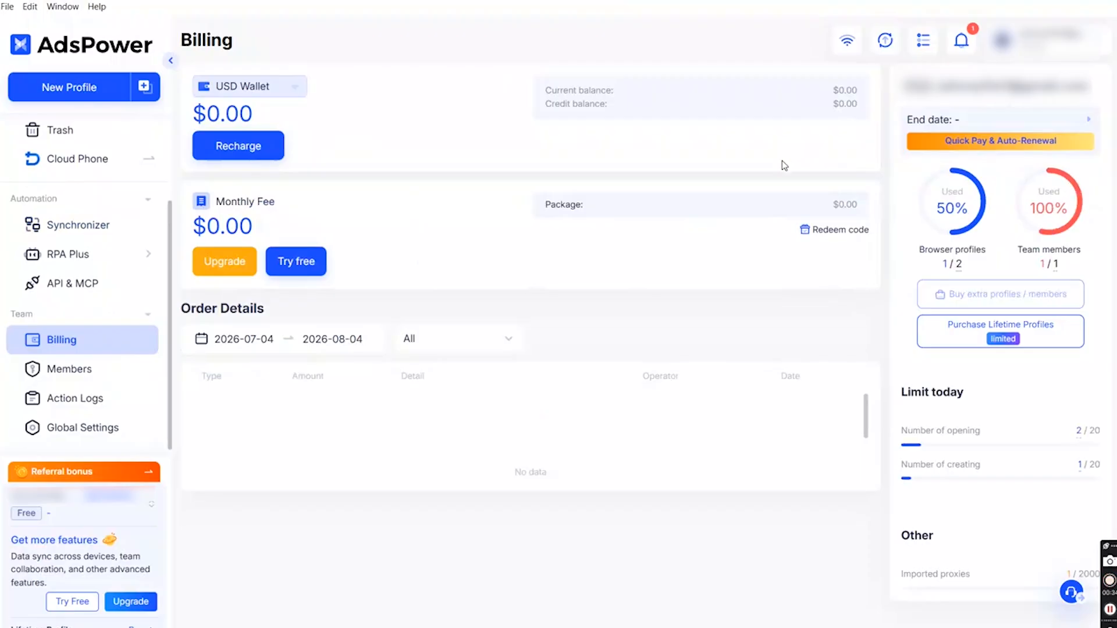
View the browser profiles list and the profile groups list
{"action": "scroll", "coordinate": [92, 276], "scroll_direction": "up", "scroll_amount": 2}
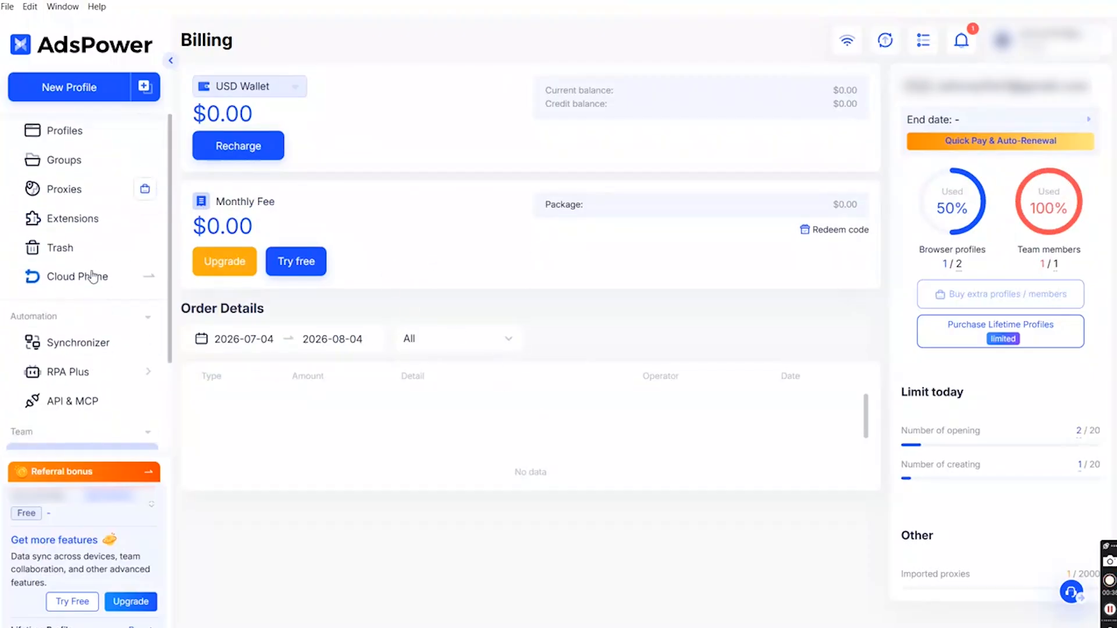
{"action": "left_click", "coordinate": [69, 142]}
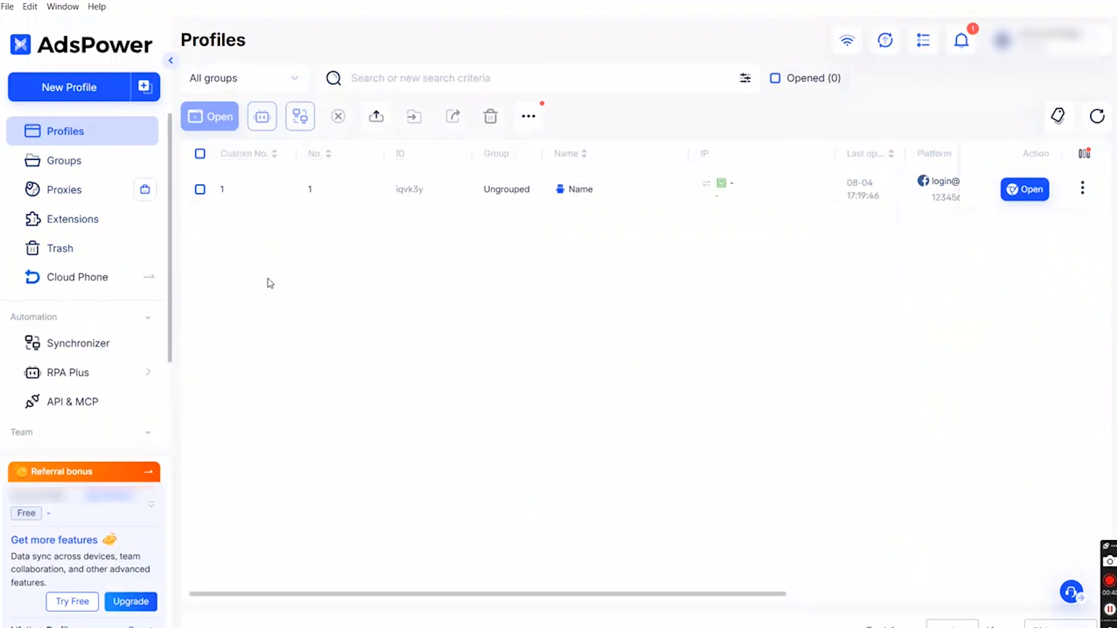
{"action": "scroll", "coordinate": [131, 327], "scroll_direction": "down", "scroll_amount": 2}
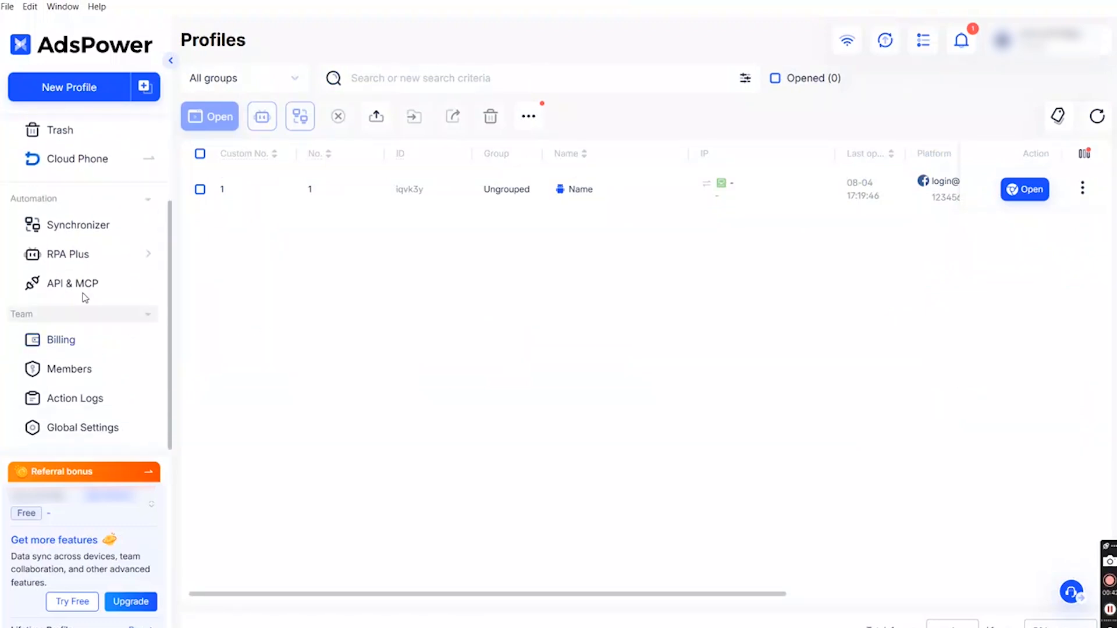
{"action": "scroll", "coordinate": [84, 298], "scroll_direction": "up", "scroll_amount": 2}
{"action": "left_click", "coordinate": [66, 171]}
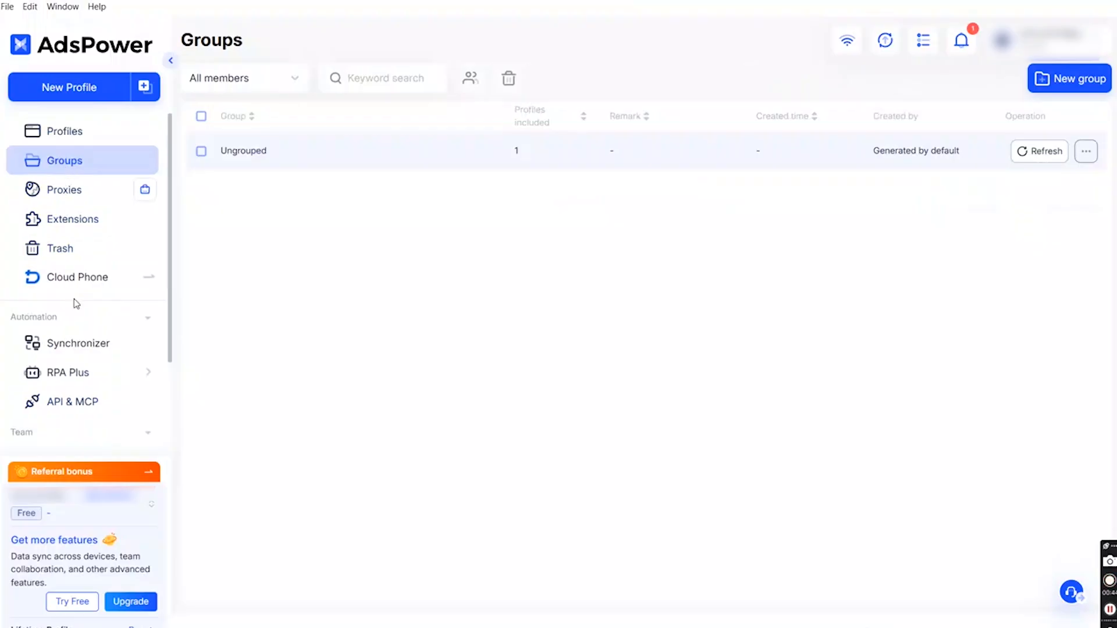
Return to the team's billing page and open the plan upgrade options for the monthly fee
{"action": "scroll", "coordinate": [76, 303], "scroll_direction": "down", "scroll_amount": 2}
{"action": "left_click", "coordinate": [65, 339]}
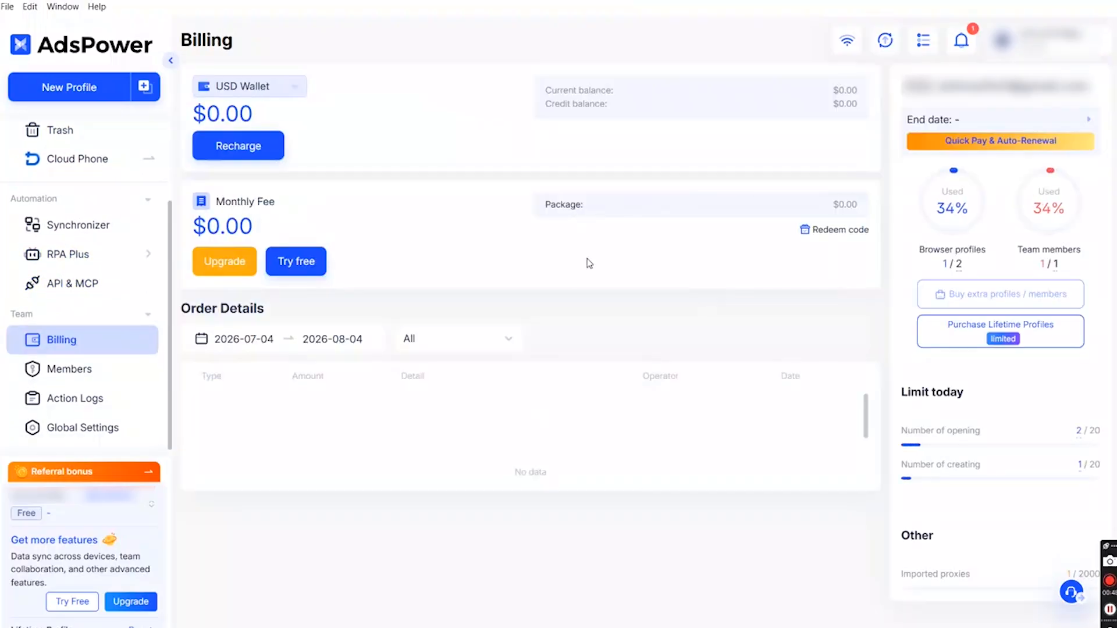
{"action": "left_click", "coordinate": [224, 261]}
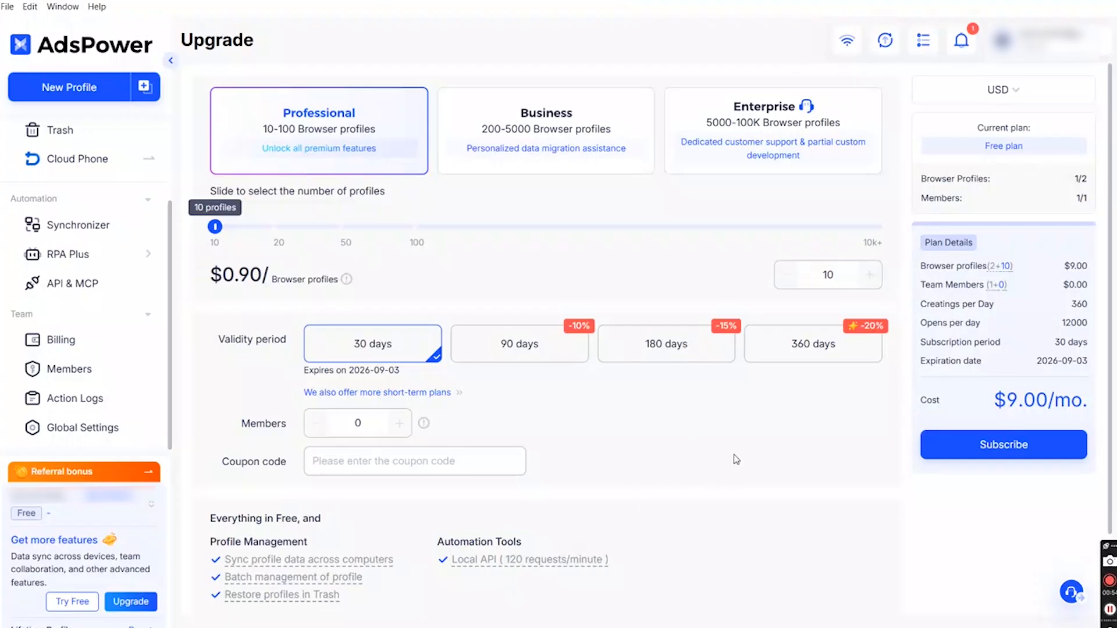
Compare plan pricing by setting the number of browser profiles to 20, 50 and 9700
{"action": "mouse_move", "coordinate": [211, 233]}
{"action": "left_mouse_down"}
{"action": "mouse_move", "coordinate": [495, 248]}
{"action": "mouse_move", "coordinate": [579, 235]}
{"action": "mouse_move", "coordinate": [226, 241]}
{"action": "left_mouse_up"}
{"action": "left_click_drag", "start_coordinate": [1076, 178], "coordinate": [1090, 184]}
{"action": "left_click", "coordinate": [785, 212]}
{"action": "left_click_drag", "start_coordinate": [215, 230], "coordinate": [256, 232]}
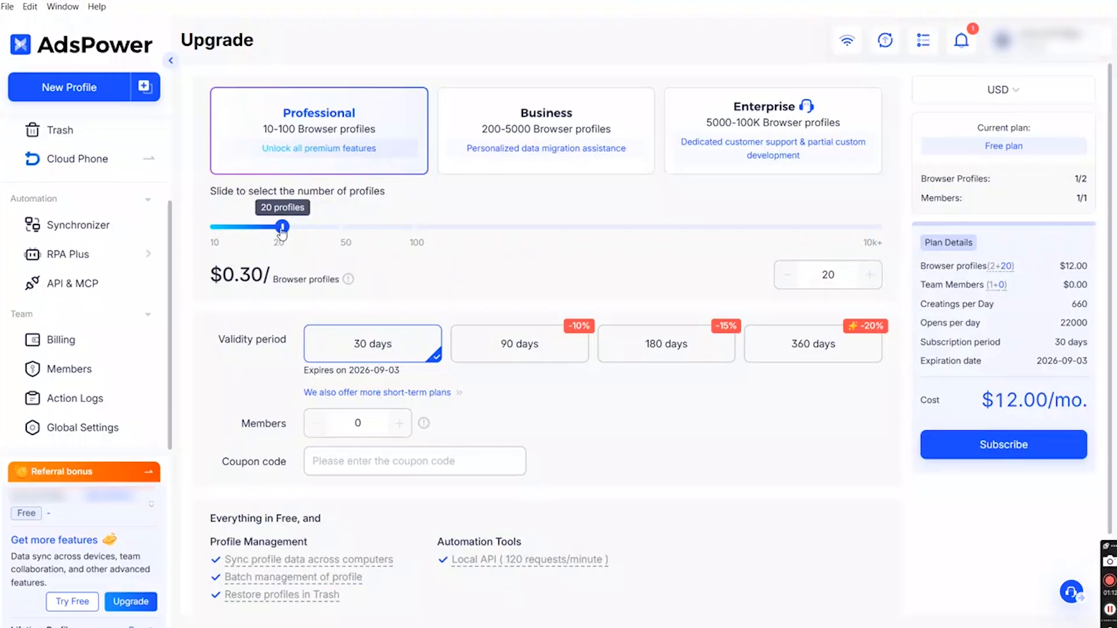
{"action": "left_click_drag", "start_coordinate": [283, 231], "coordinate": [349, 228]}
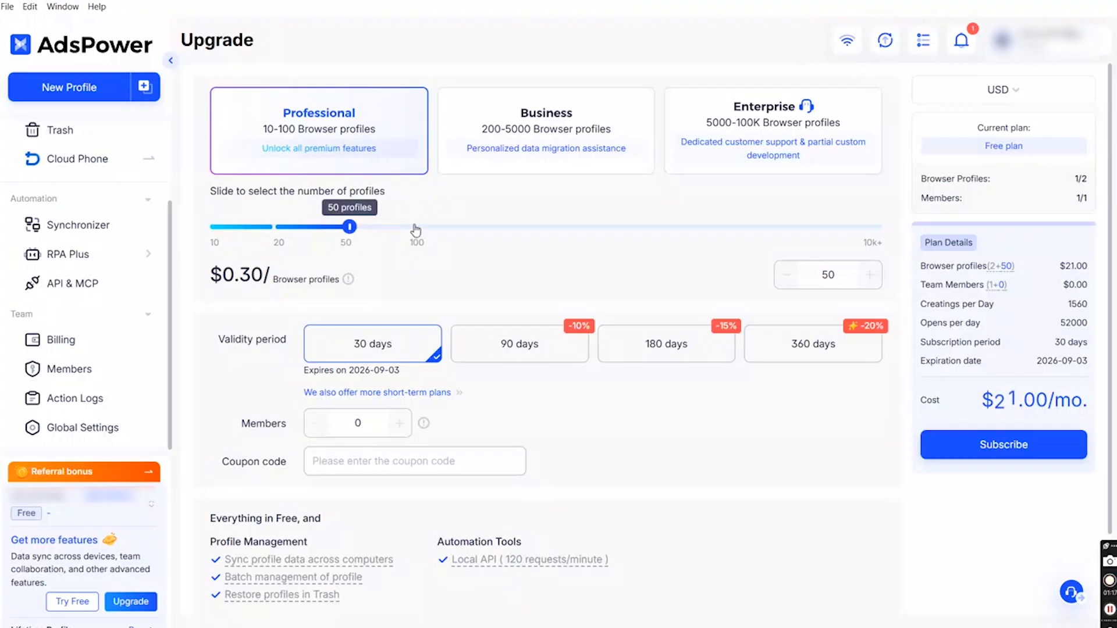
{"action": "left_click_drag", "start_coordinate": [407, 233], "coordinate": [876, 250]}
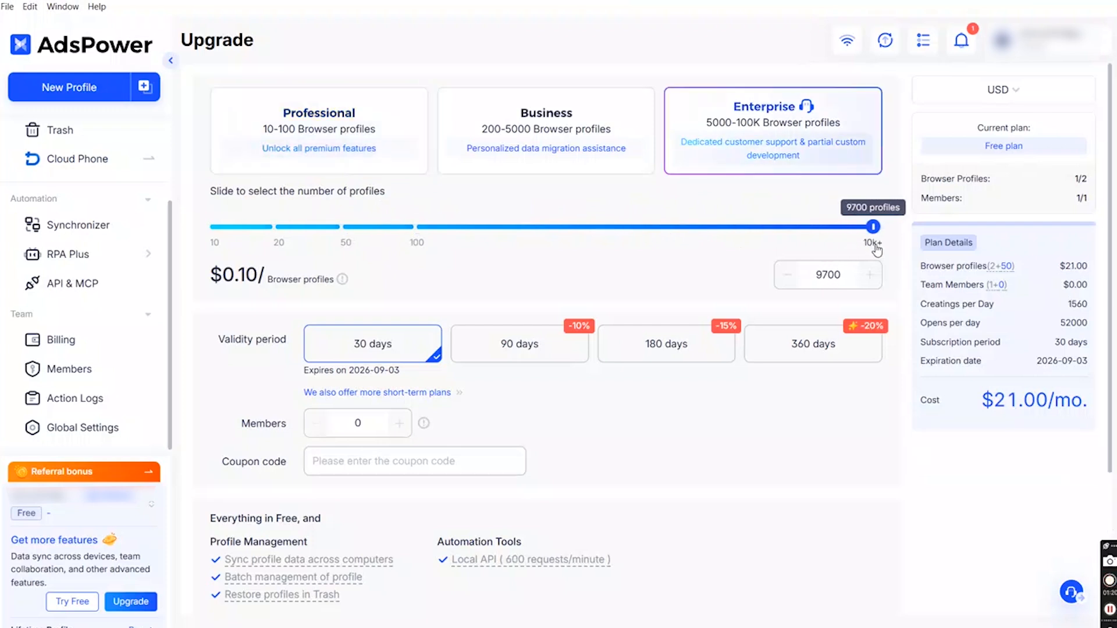
Set the plan's additional members to 3 and review the resulting plan cost
{"action": "scroll", "coordinate": [291, 302], "scroll_direction": "down", "scroll_amount": 3}
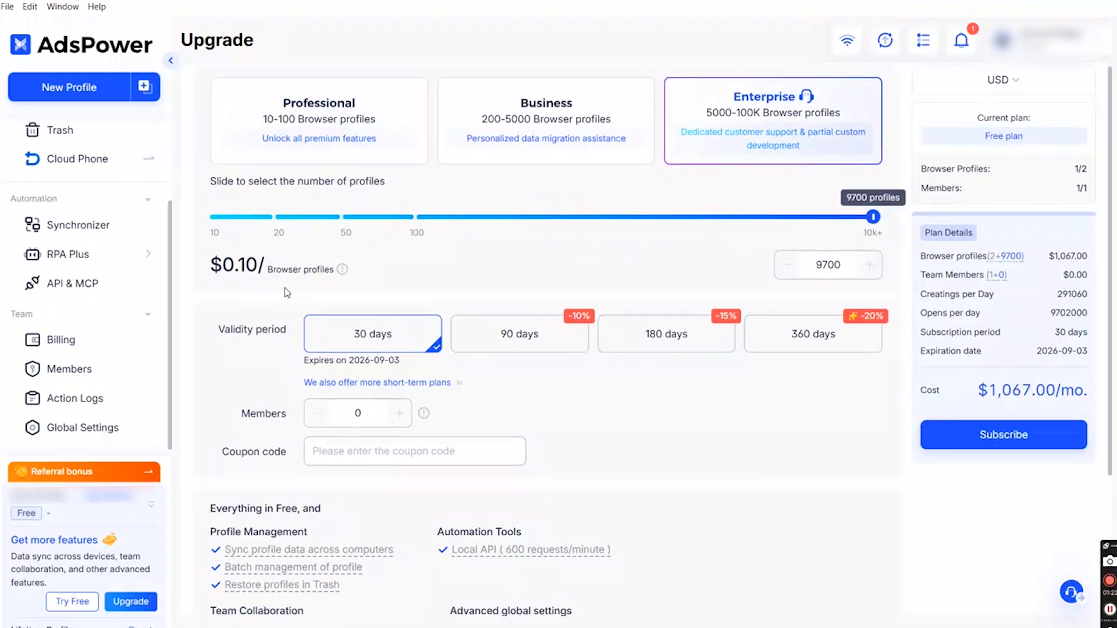
{"action": "left_click", "coordinate": [374, 239]}
{"action": "double_click", "coordinate": [373, 238]}
{"action": "type", "text": "3"}
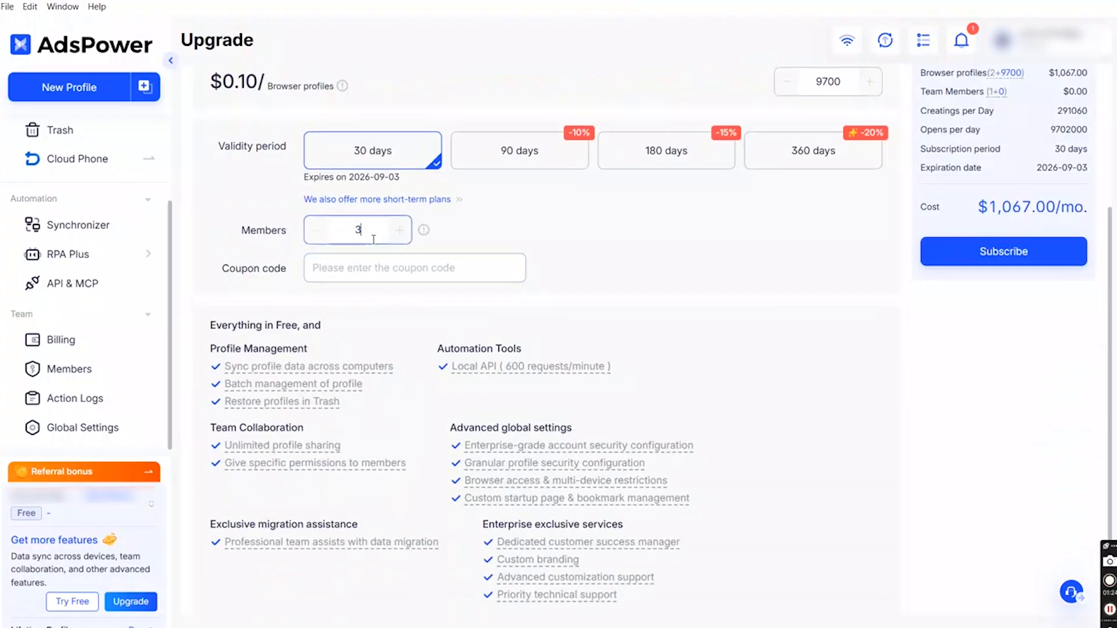
{"action": "left_click", "coordinate": [675, 288]}
{"action": "scroll", "coordinate": [675, 289], "scroll_direction": "up", "scroll_amount": 3}
{"action": "scroll", "coordinate": [55, 344], "scroll_direction": "up", "scroll_amount": 2}
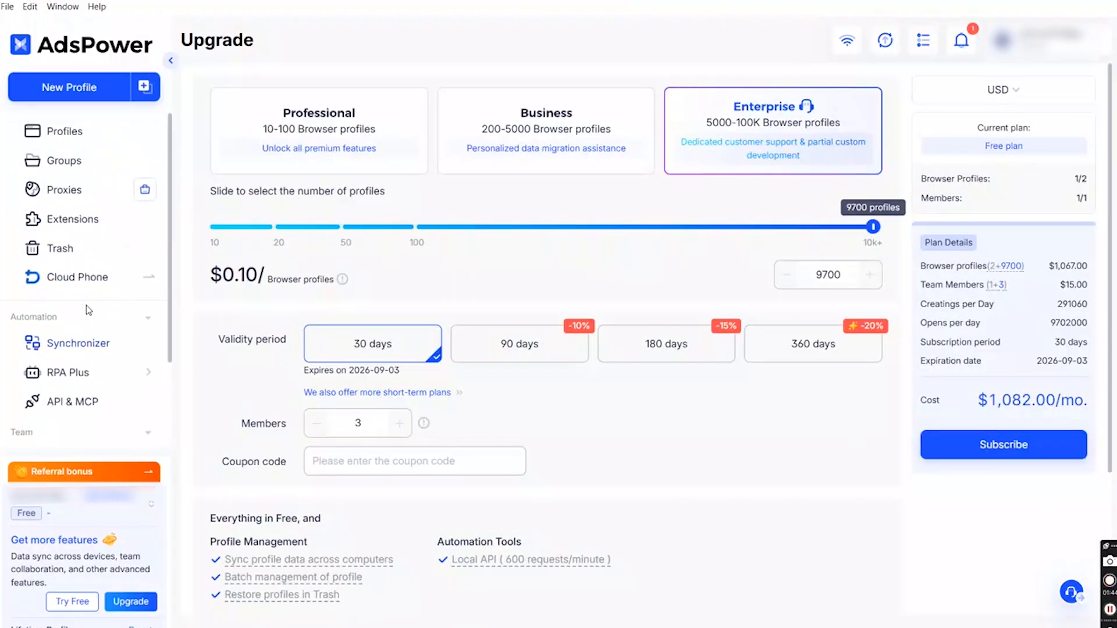
View the profiles, groups and proxies pages, and open and close the proxy purchase form
{"action": "left_click", "coordinate": [74, 144]}
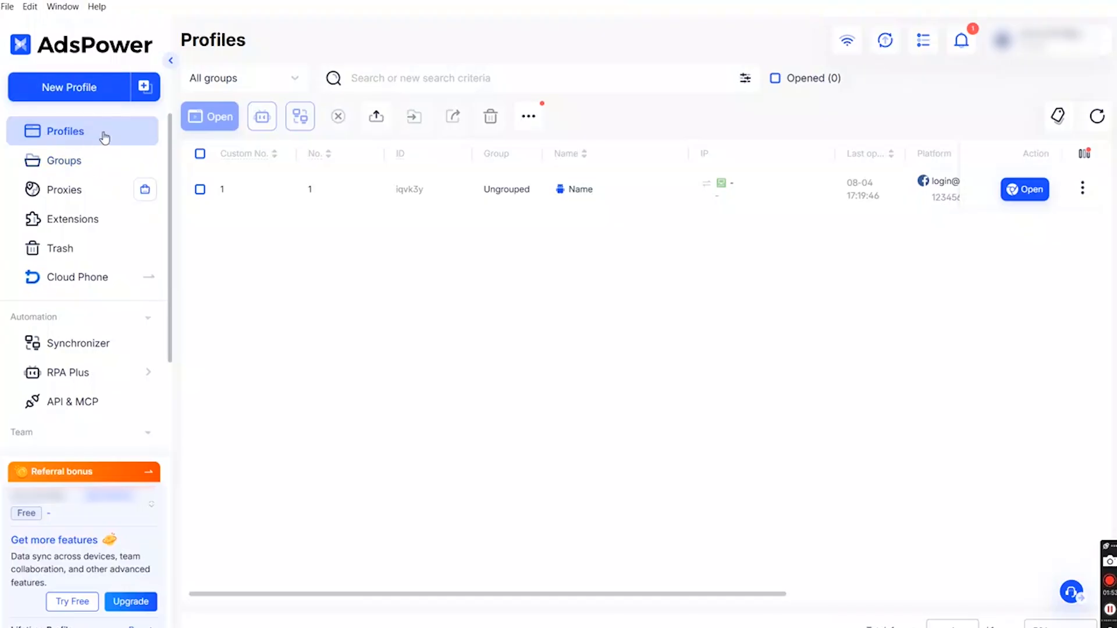
{"action": "left_click", "coordinate": [88, 167]}
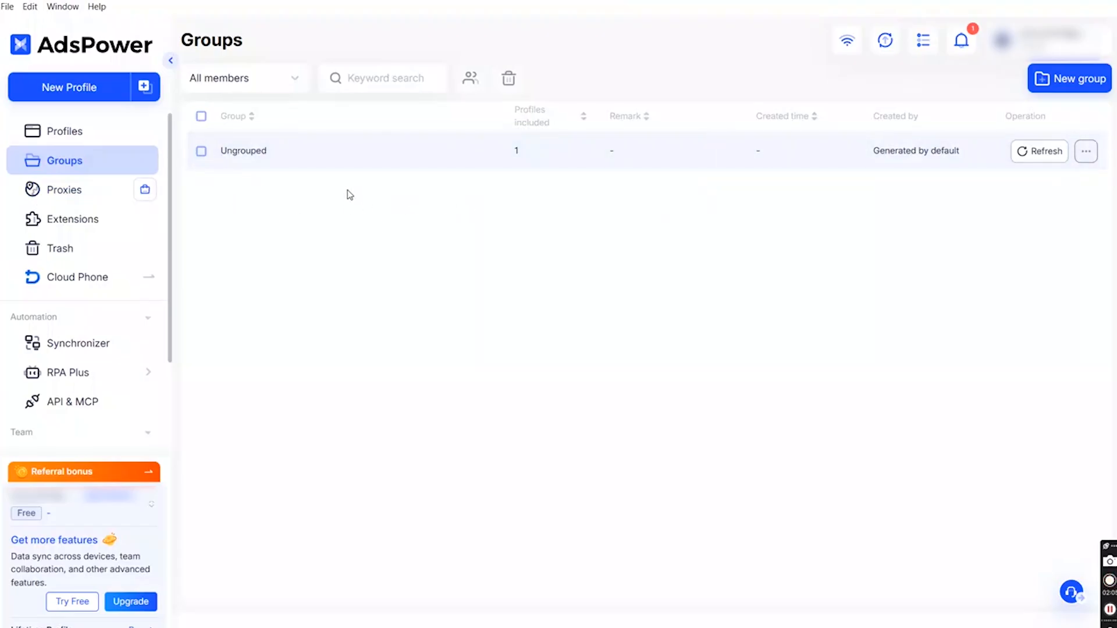
{"action": "left_click", "coordinate": [64, 200]}
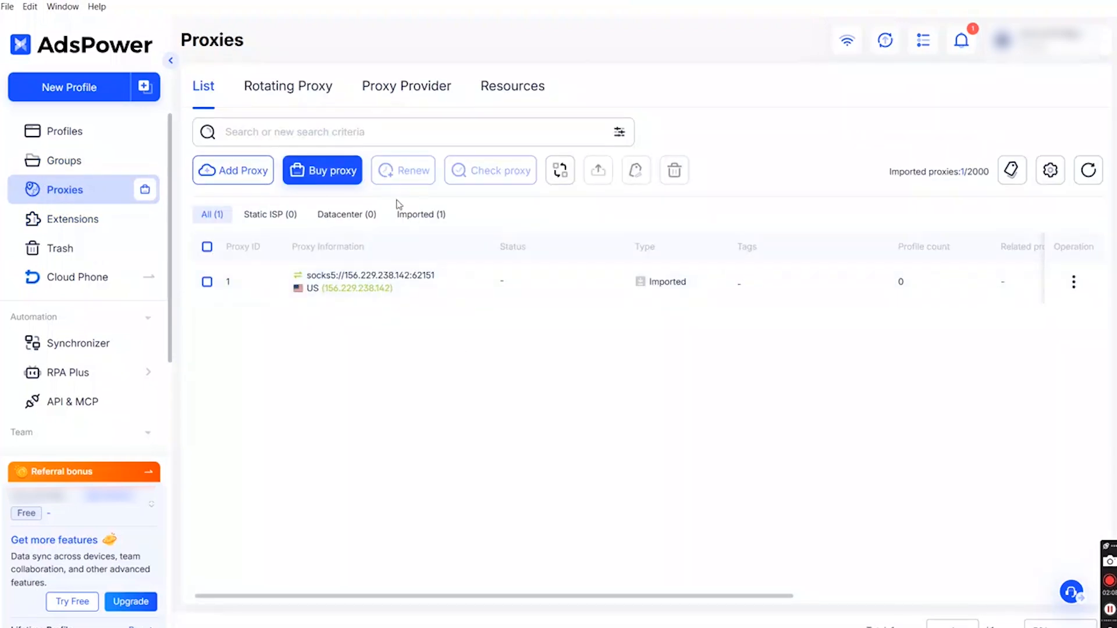
{"action": "left_click", "coordinate": [341, 184]}
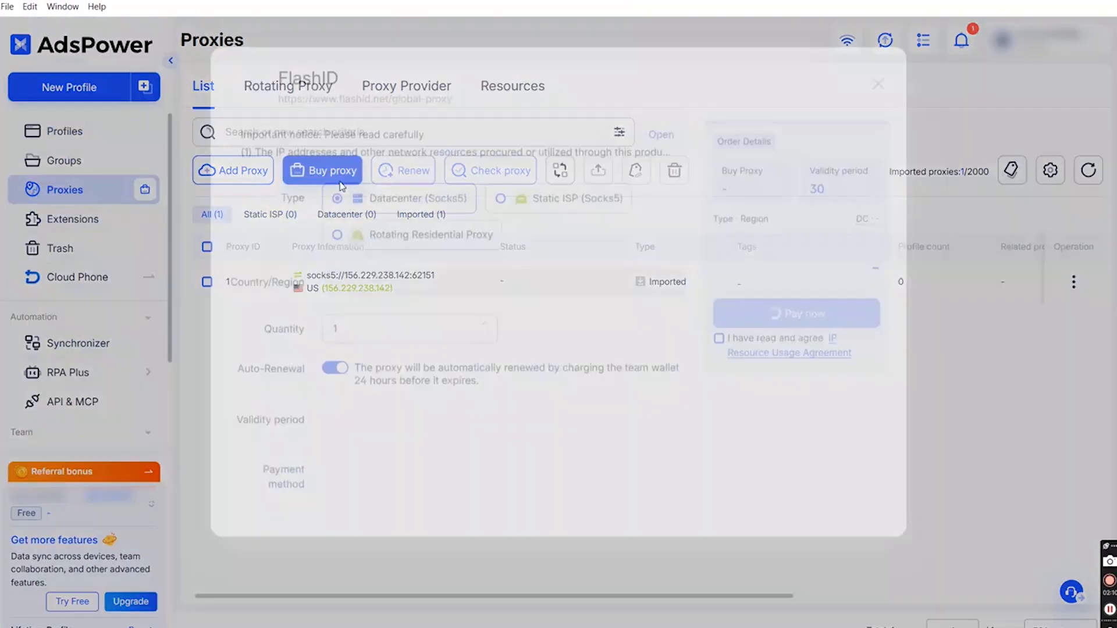
{"action": "left_click", "coordinate": [878, 99]}
Try the Upload File type for adding an extension, close the form, and view the deleted profiles in the trash
{"action": "left_click", "coordinate": [84, 219]}
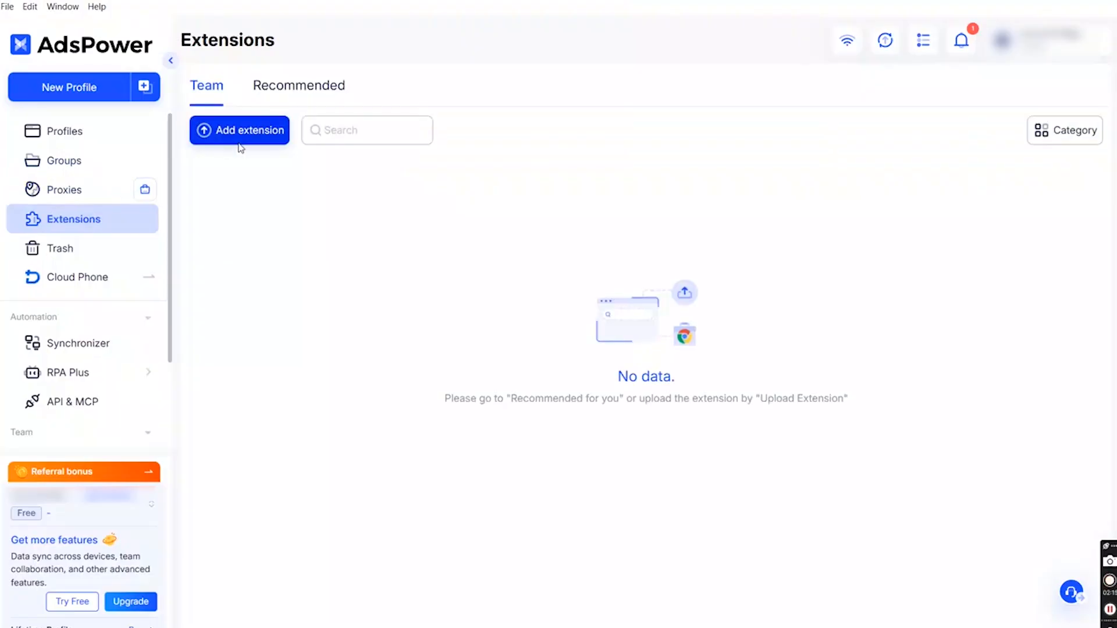
{"action": "left_click", "coordinate": [239, 146]}
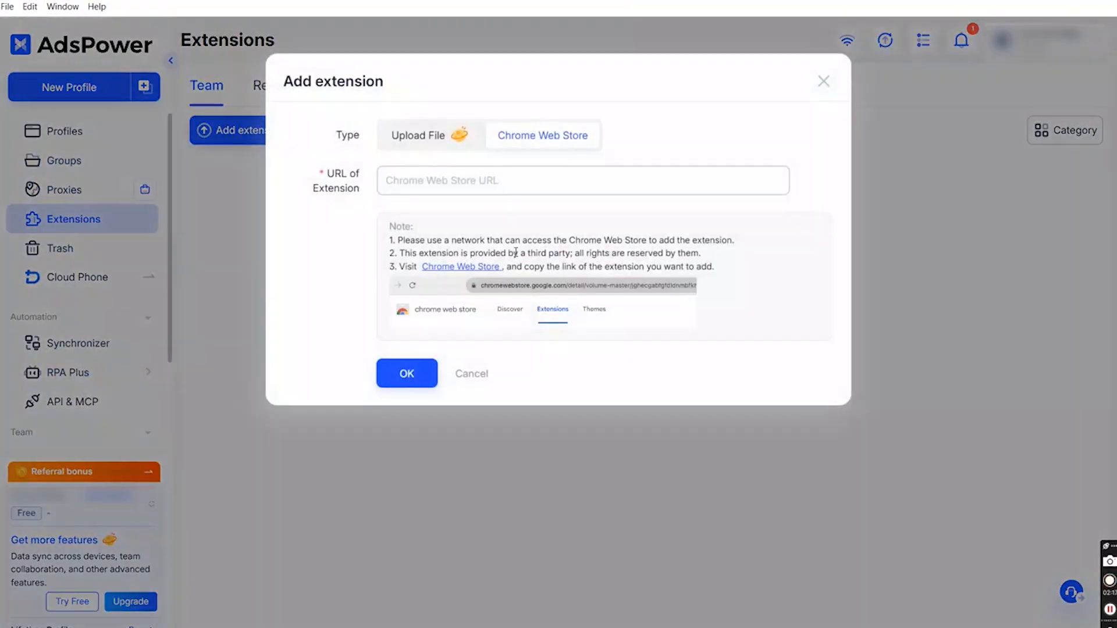
{"action": "left_click", "coordinate": [422, 147]}
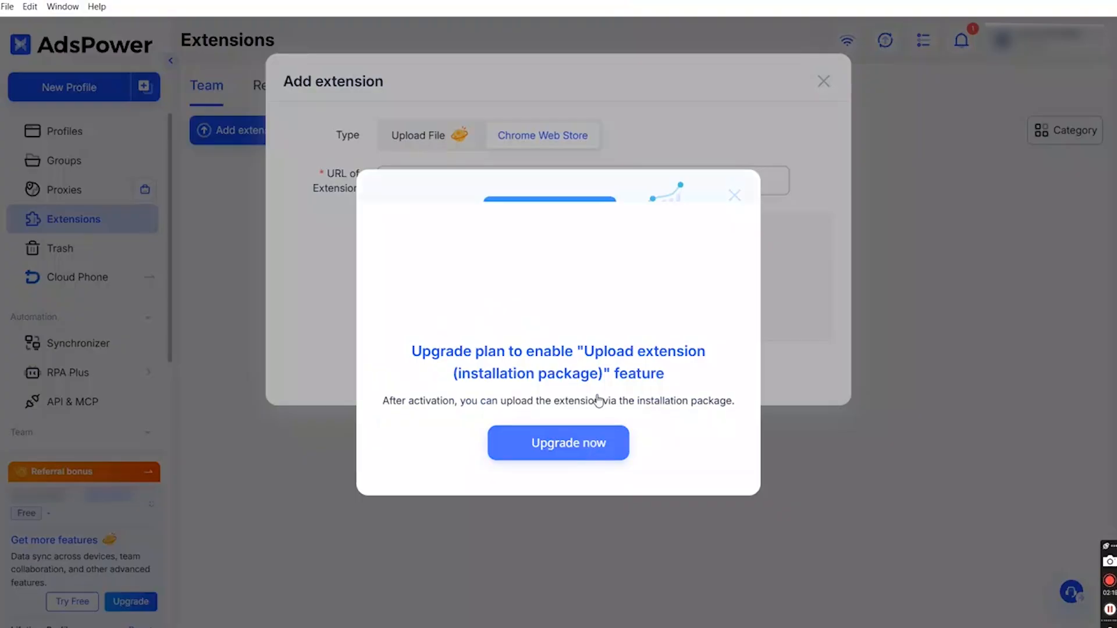
{"action": "left_click", "coordinate": [735, 196]}
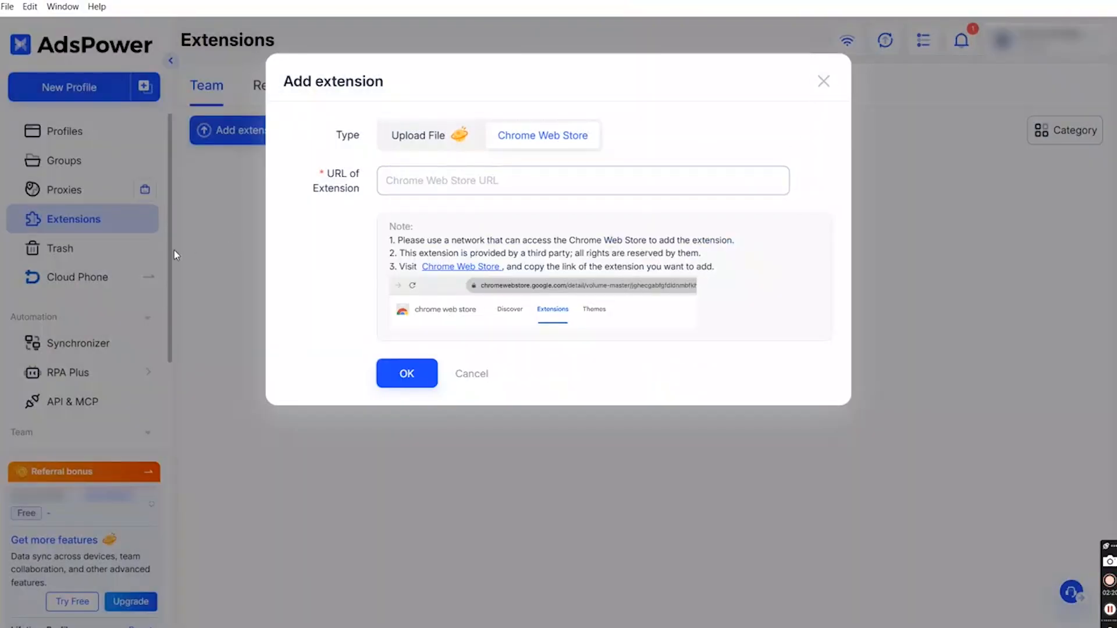
{"action": "left_click", "coordinate": [824, 81]}
{"action": "left_click", "coordinate": [70, 253]}
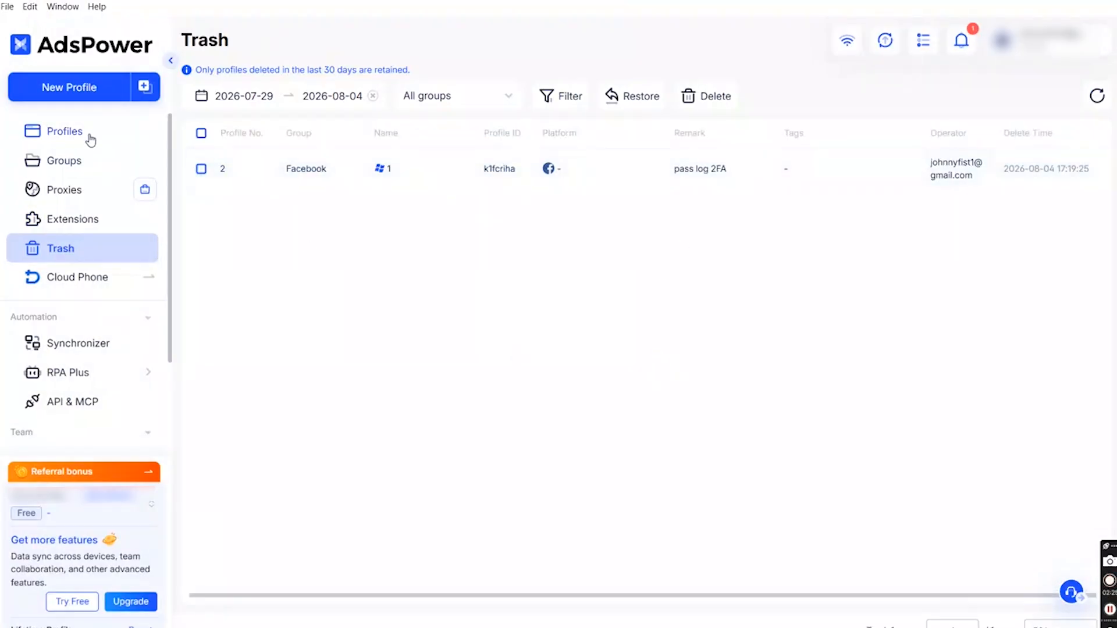
Start adding a proxy with Socks5 as the proxy type and IP2Location as the IP checker
{"action": "left_click", "coordinate": [64, 190]}
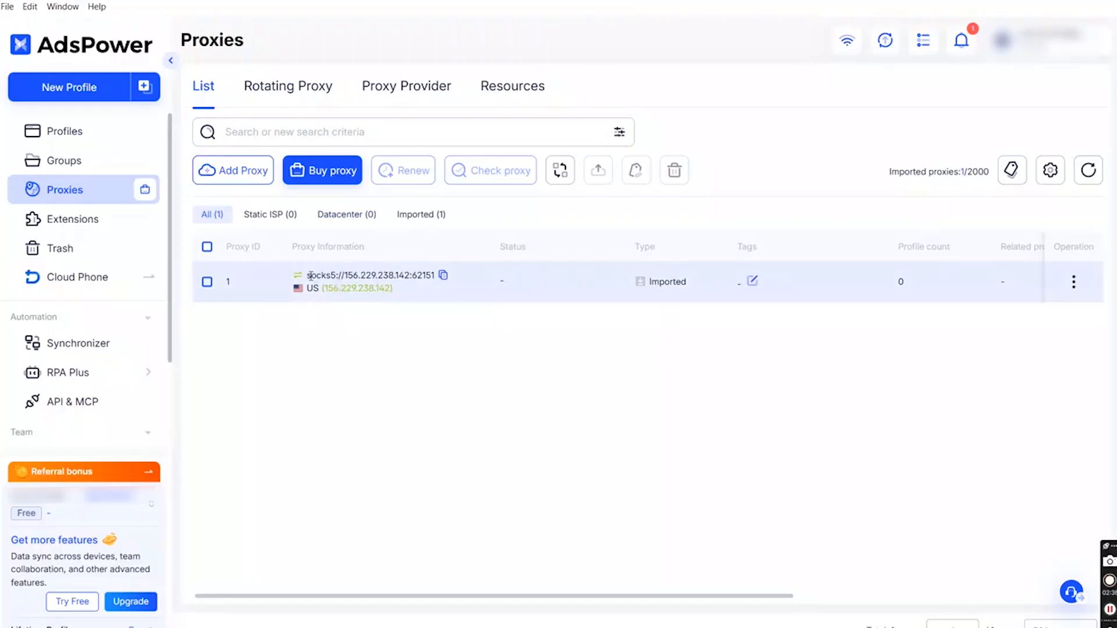
{"action": "left_click", "coordinate": [241, 175]}
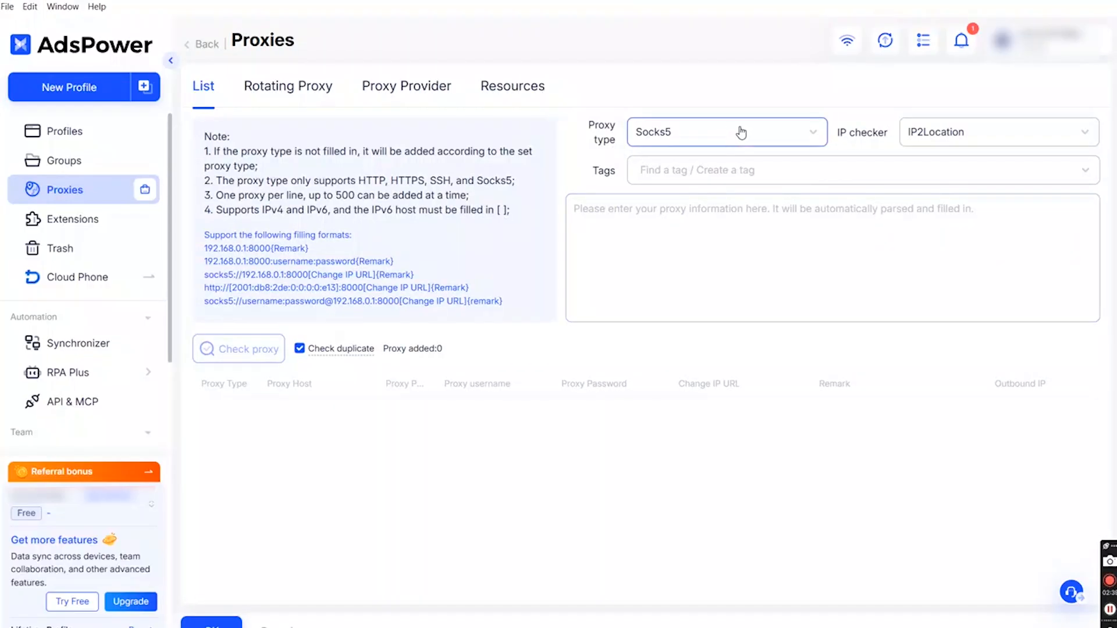
{"action": "left_click", "coordinate": [724, 142]}
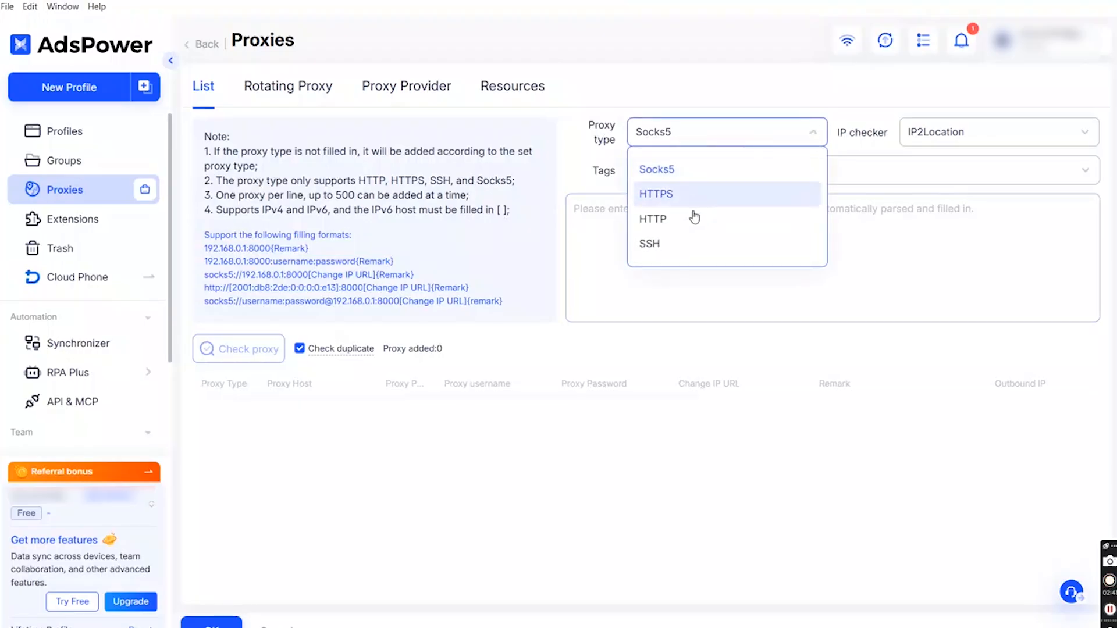
{"action": "left_click", "coordinate": [686, 173]}
{"action": "left_click", "coordinate": [931, 139]}
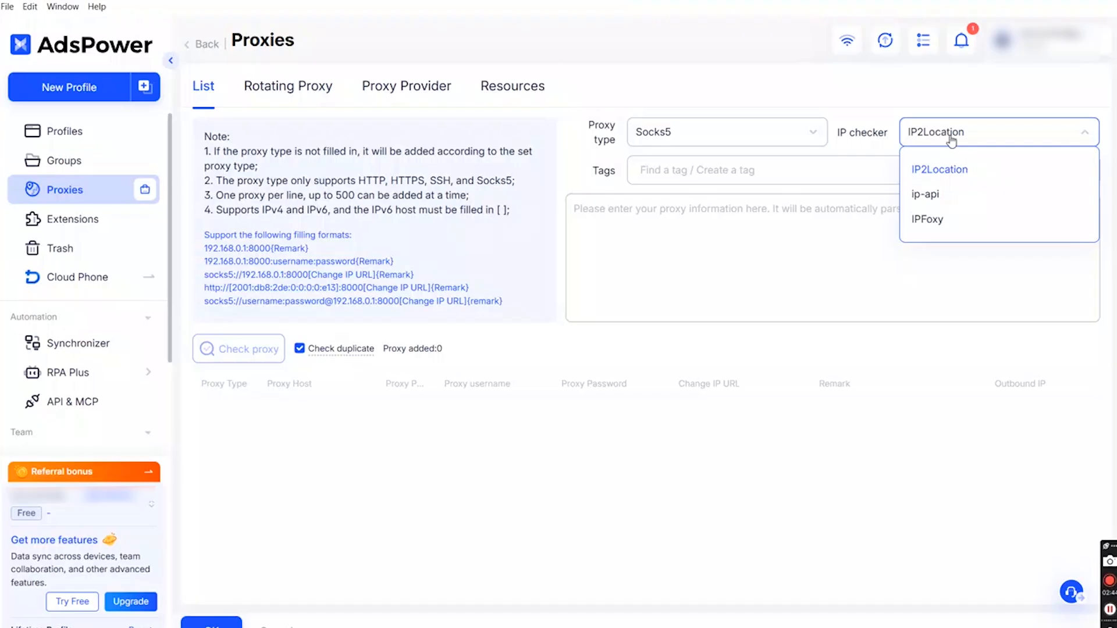
{"action": "left_click", "coordinate": [946, 173]}
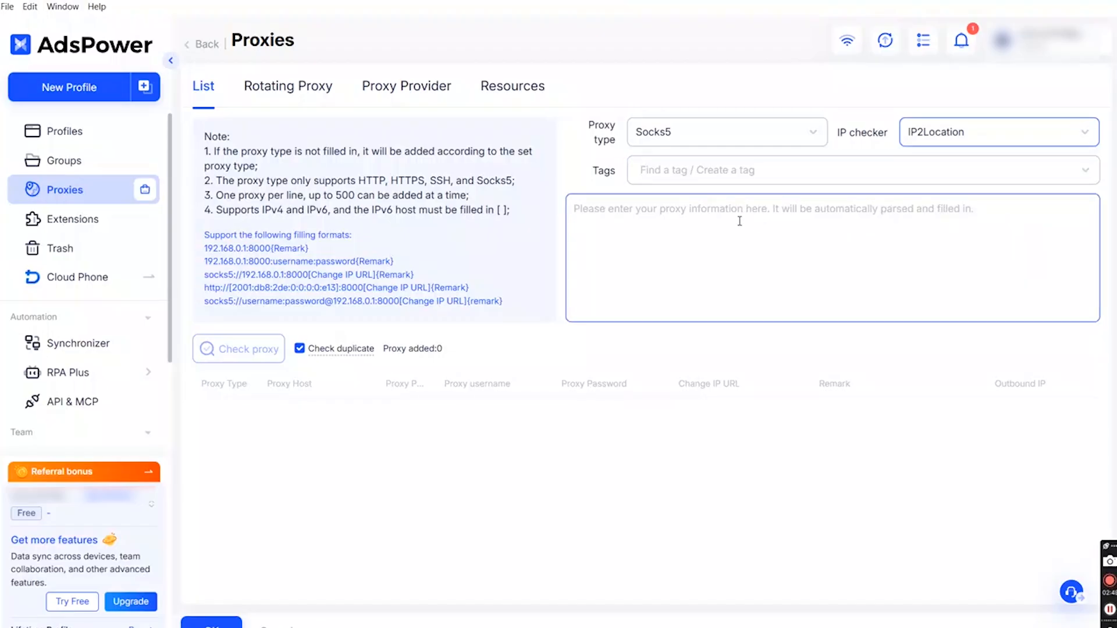
Copy the second proxy line, including its login and password, from the text editor and paste it into the proxy information field
{"action": "left_click", "coordinate": [601, 222]}
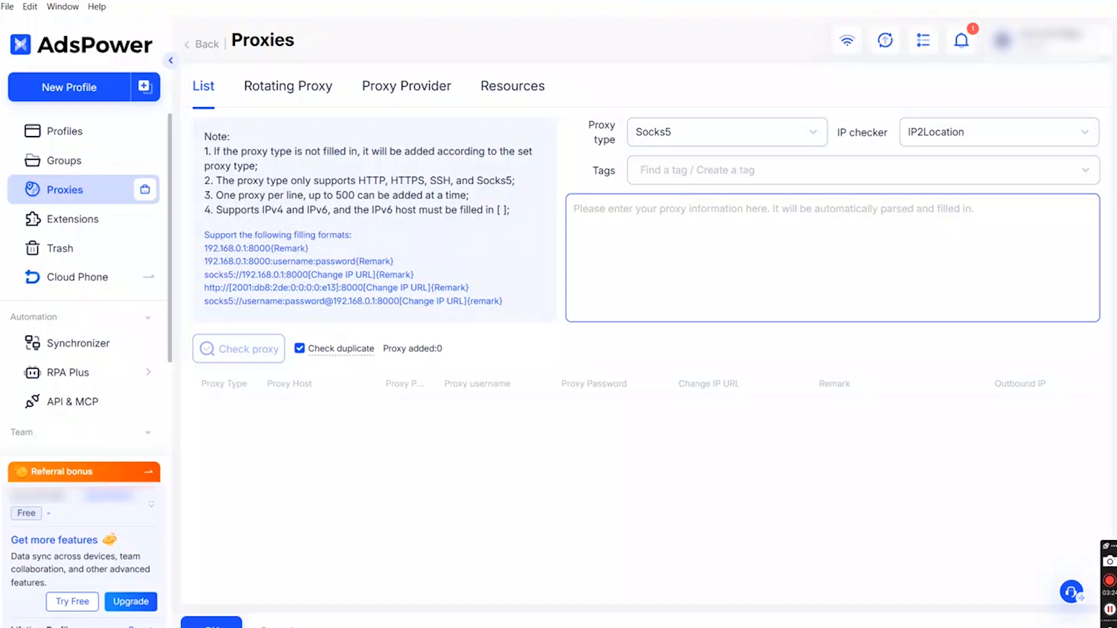
{"action": "key", "text": "alt+Tab"}
{"action": "left_click_drag", "start_coordinate": [243, 49], "coordinate": [160, 48]}
{"action": "left_click_drag", "start_coordinate": [256, 76], "coordinate": [8, 73]}
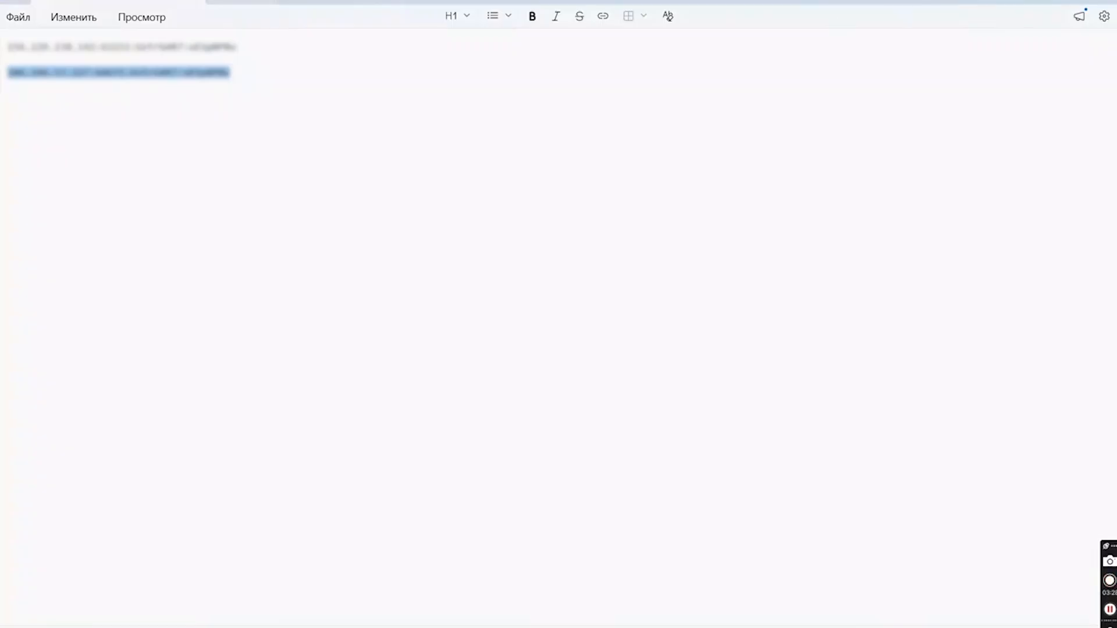
{"action": "key", "text": "alt+Tab"}
{"action": "key", "text": "ctrl+v"}
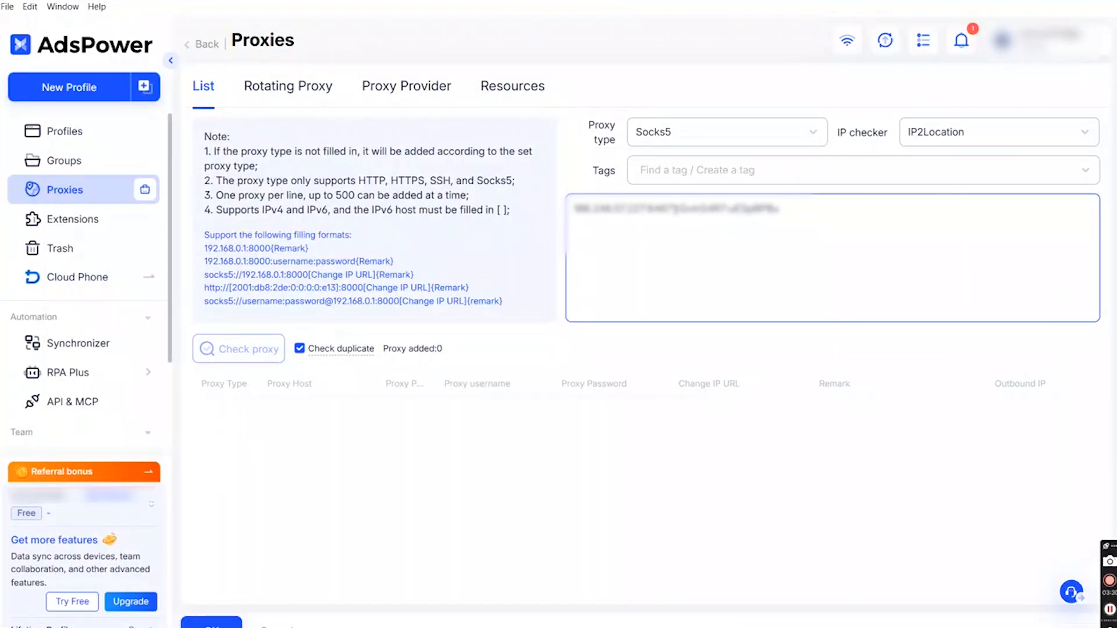
Remove the login and password from the proxy entry, and paste the full proxy details over it to have them parsed
{"action": "left_click_drag", "start_coordinate": [674, 209], "coordinate": [825, 212]}
{"action": "key", "text": "BackSpace"}
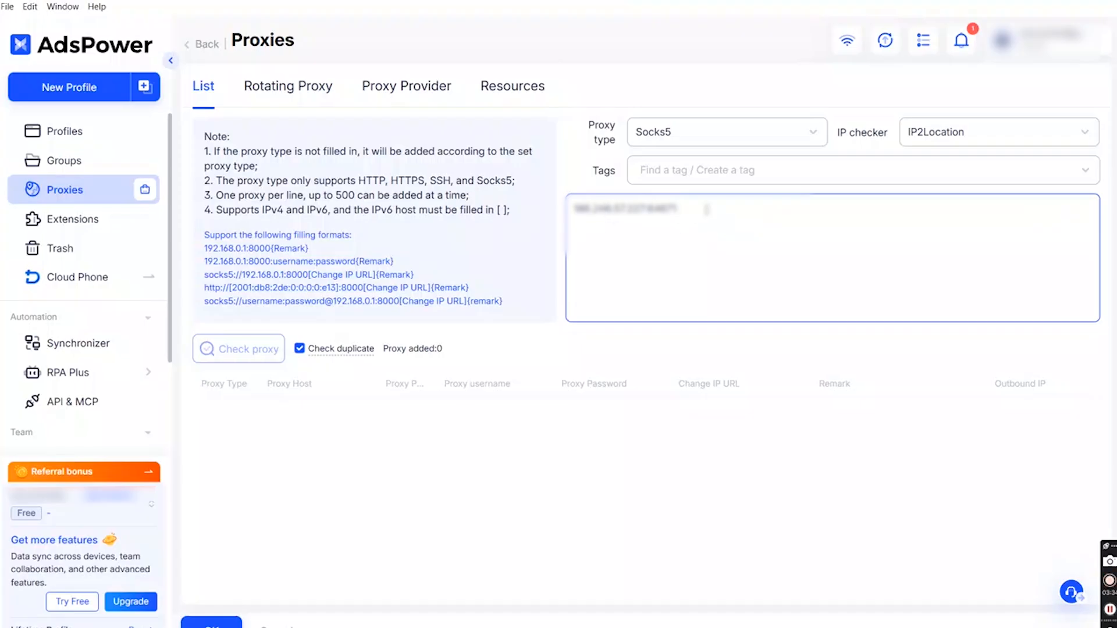
{"action": "left_click_drag", "start_coordinate": [705, 211], "coordinate": [546, 215]}
{"action": "key", "text": "ctrl+v"}
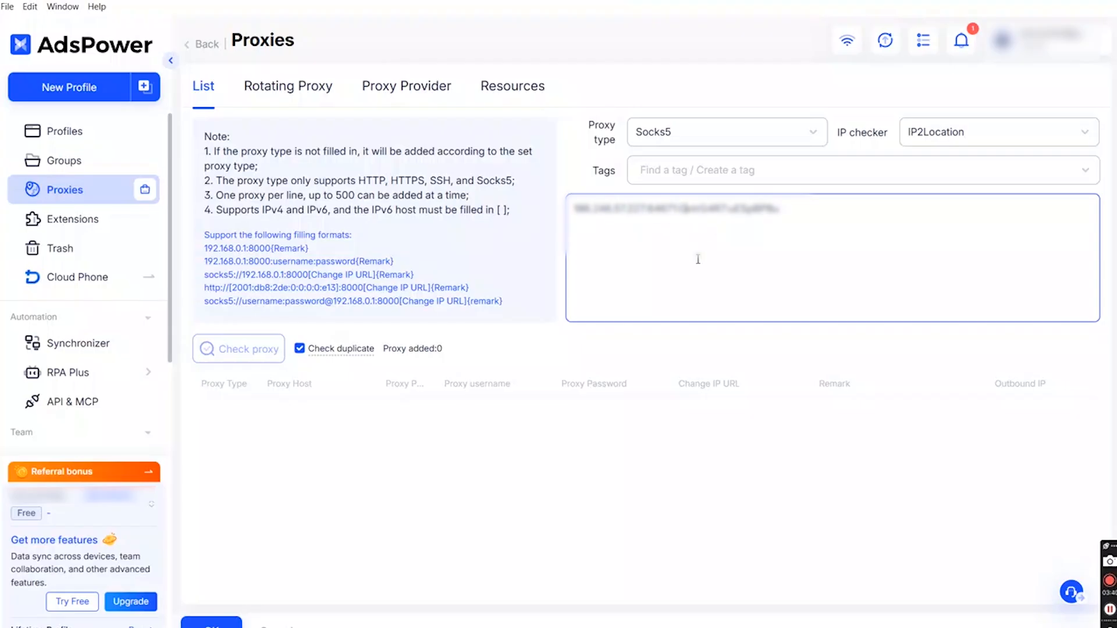
{"action": "left_click", "coordinate": [620, 436]}
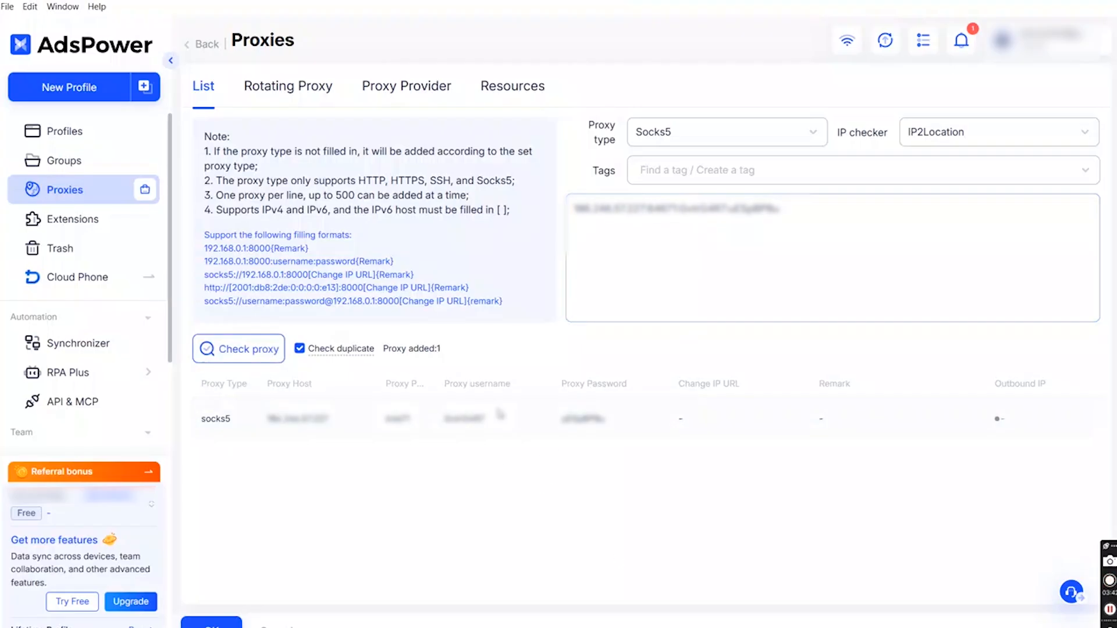
Check the Socks5 proxy, alter the last digit of its host address, and check it again
{"action": "left_click", "coordinate": [242, 352]}
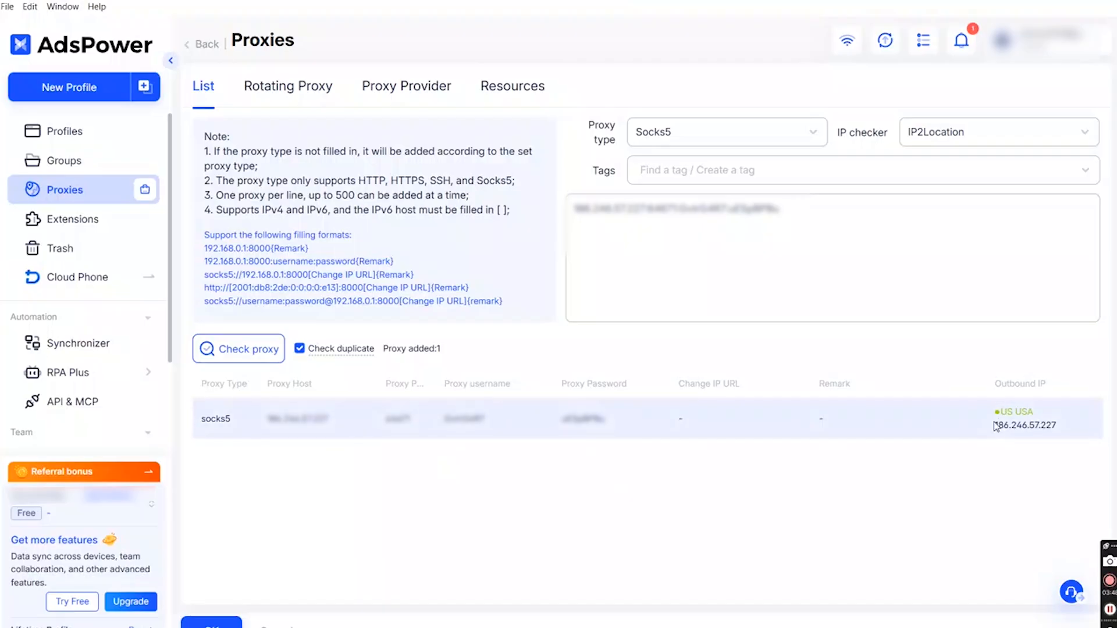
{"action": "left_click", "coordinate": [655, 211]}
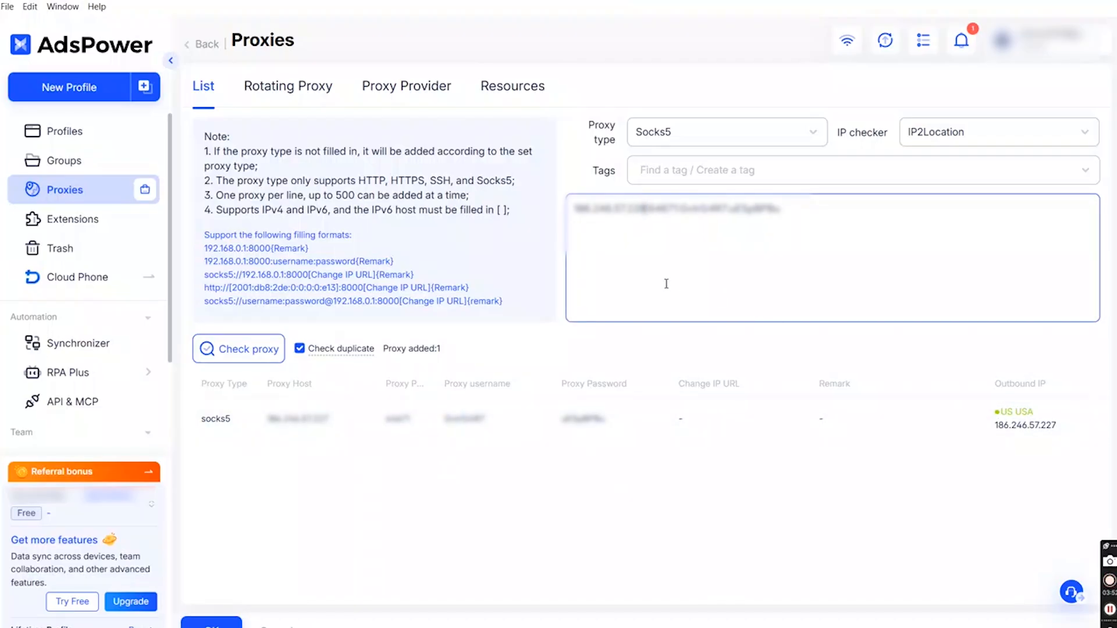
{"action": "left_click", "coordinate": [684, 479]}
{"action": "left_click", "coordinate": [238, 349]}
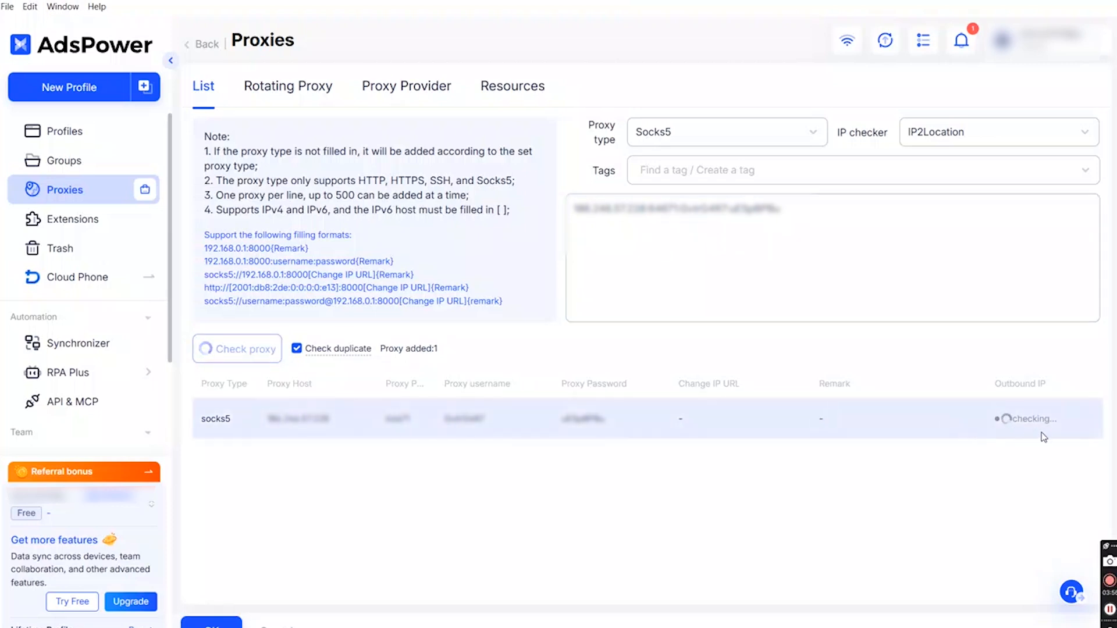
Replace the altered entry with the original proxy details, including its login and password, check the proxy, and save it to the proxy list
{"action": "left_click_drag", "start_coordinate": [825, 217], "coordinate": [567, 201]}
{"action": "key", "text": "ctrl+v"}
{"action": "left_click", "coordinate": [652, 504]}
{"action": "left_click", "coordinate": [255, 356]}
{"action": "left_click", "coordinate": [222, 624]}
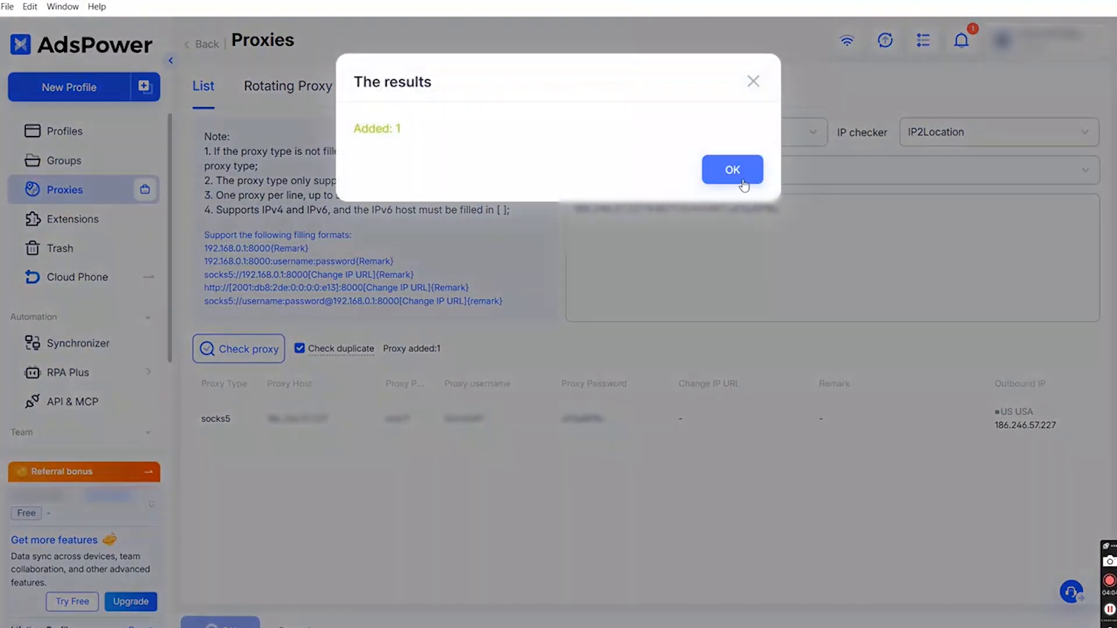
{"action": "left_click", "coordinate": [747, 175]}
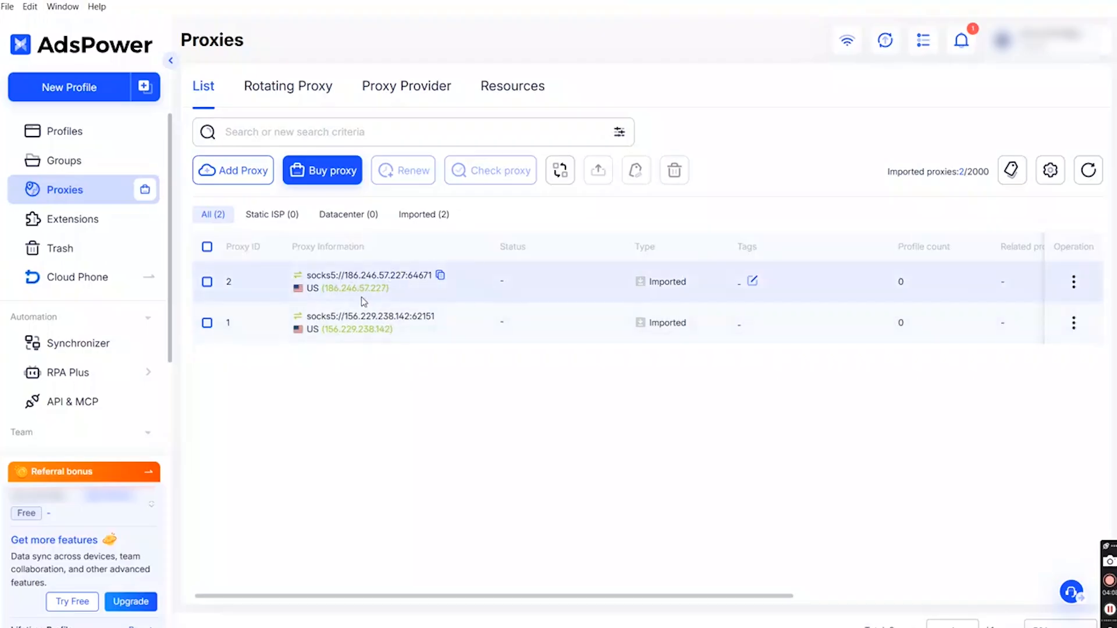
Create two profile groups named TikTok and Facebook
{"action": "left_click", "coordinate": [65, 166]}
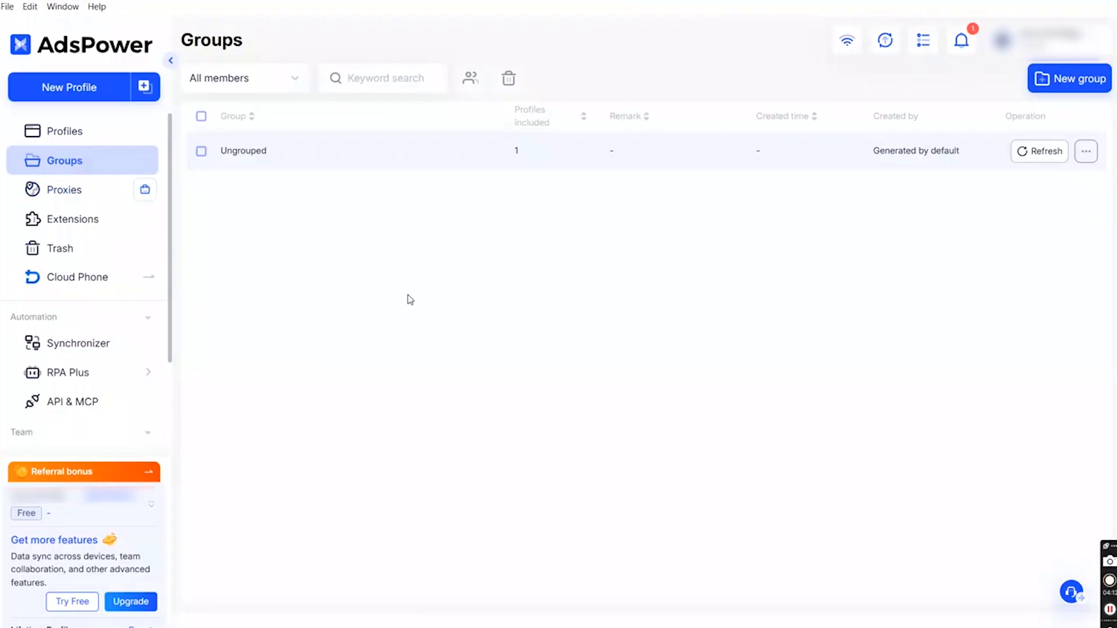
{"action": "left_click", "coordinate": [1057, 73]}
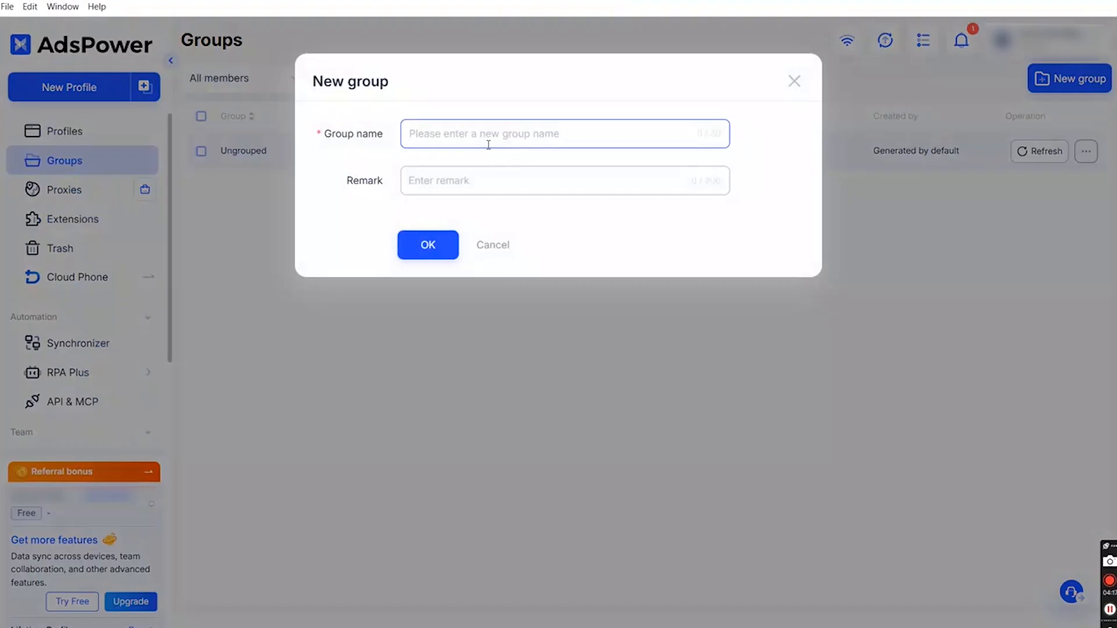
{"action": "type", "text": "TikTok"}
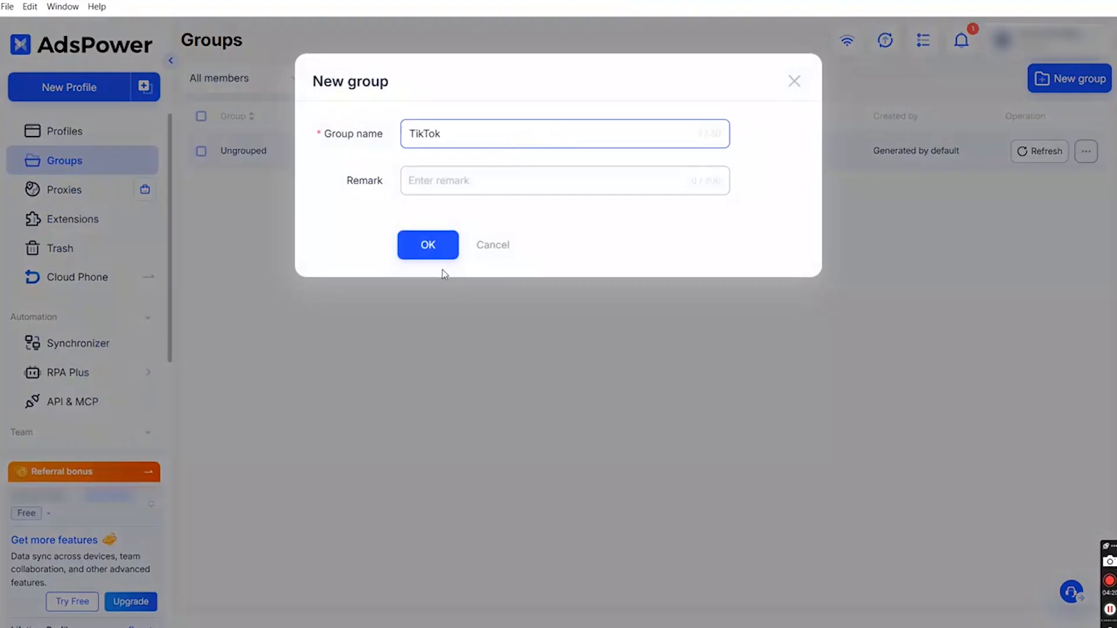
{"action": "left_click", "coordinate": [441, 254]}
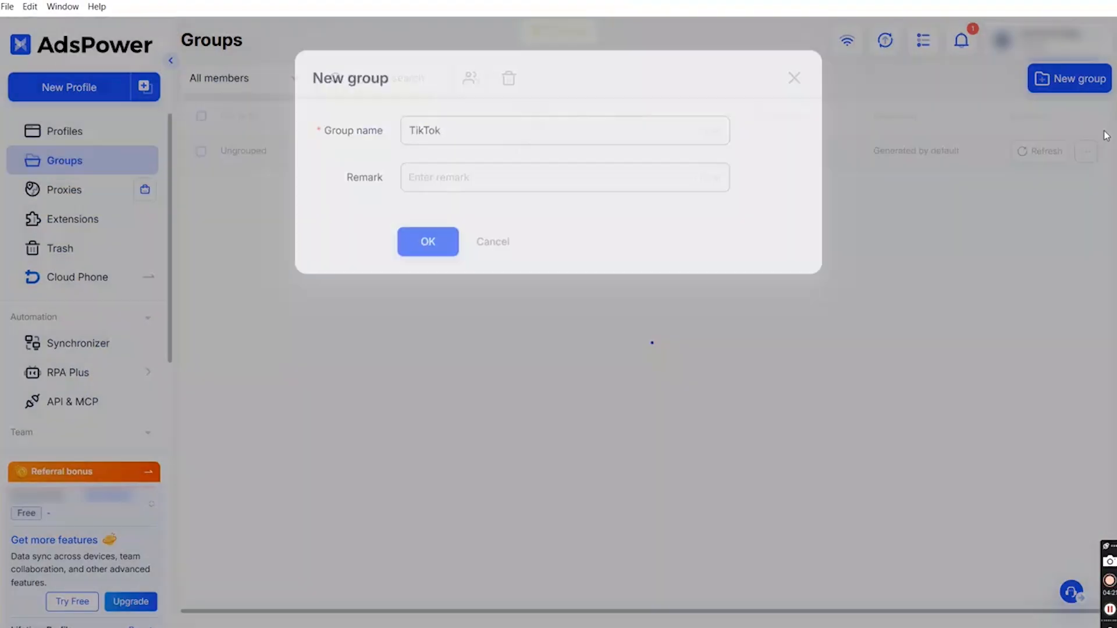
{"action": "left_click", "coordinate": [1069, 79]}
{"action": "type", "text": "Facebook"}
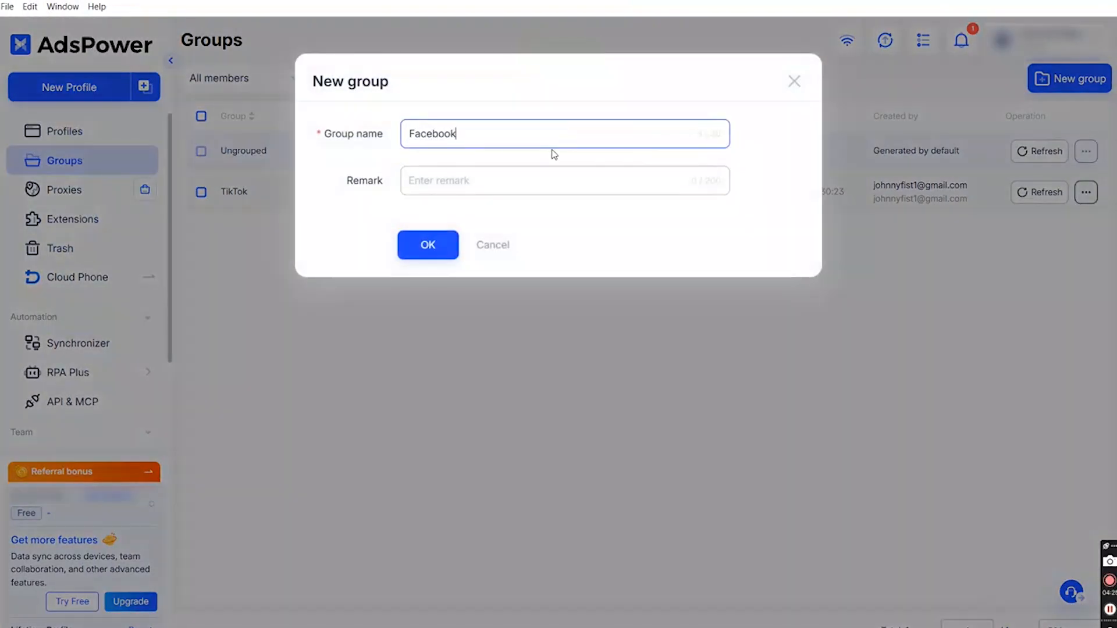
{"action": "left_click", "coordinate": [428, 243]}
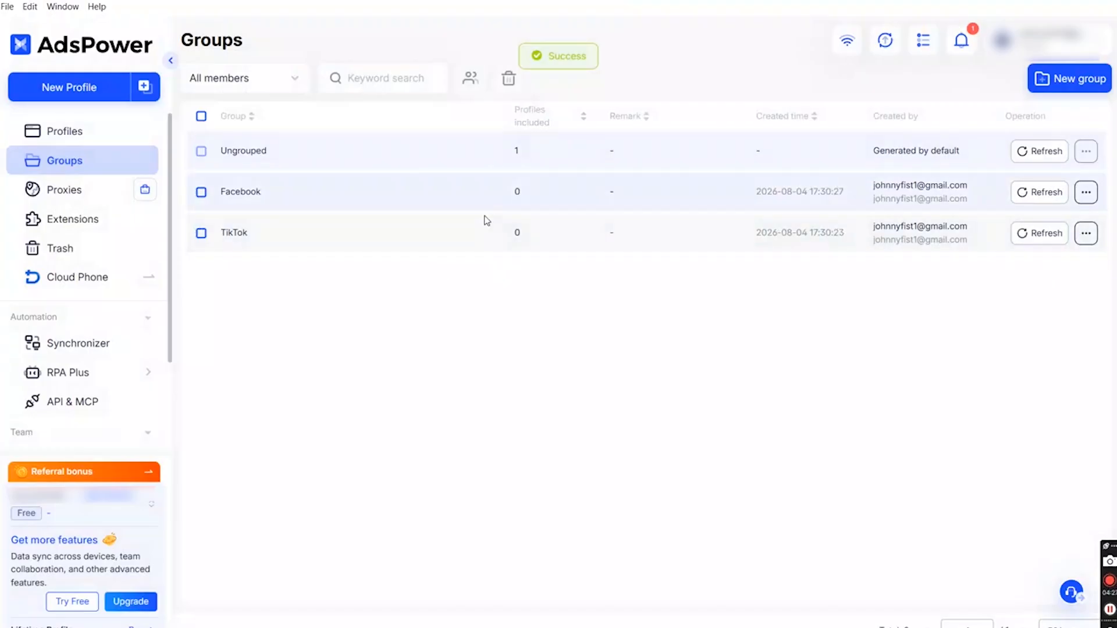
Start a new browser profile named Fb1 and assign it to the Facebook group
{"action": "left_click", "coordinate": [71, 90]}
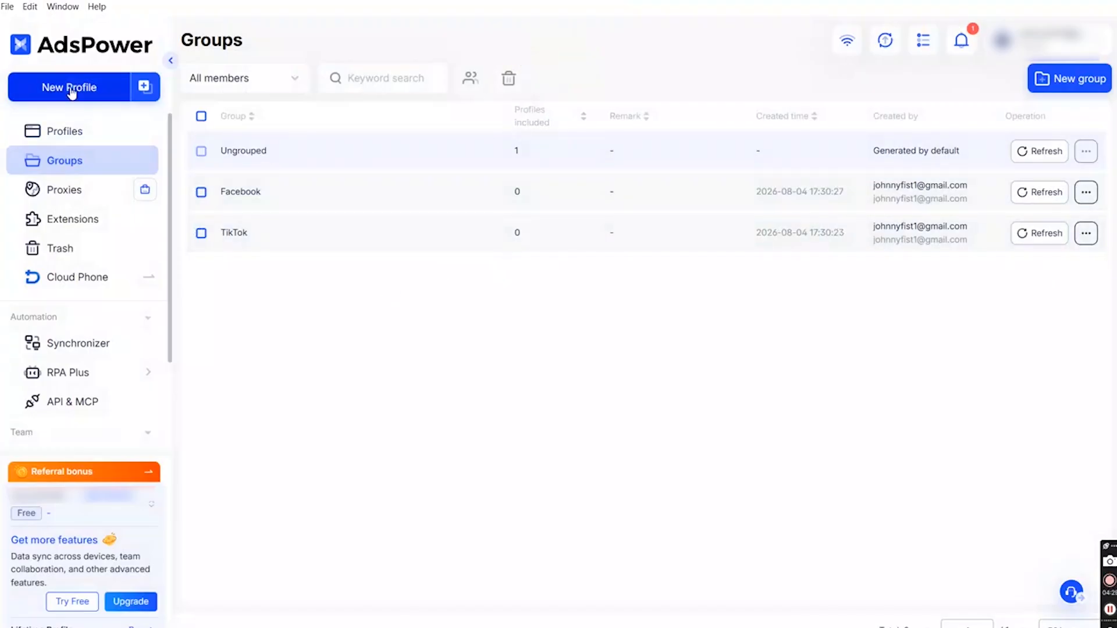
{"action": "left_click", "coordinate": [365, 129]}
{"action": "type", "text": "Fb1"}
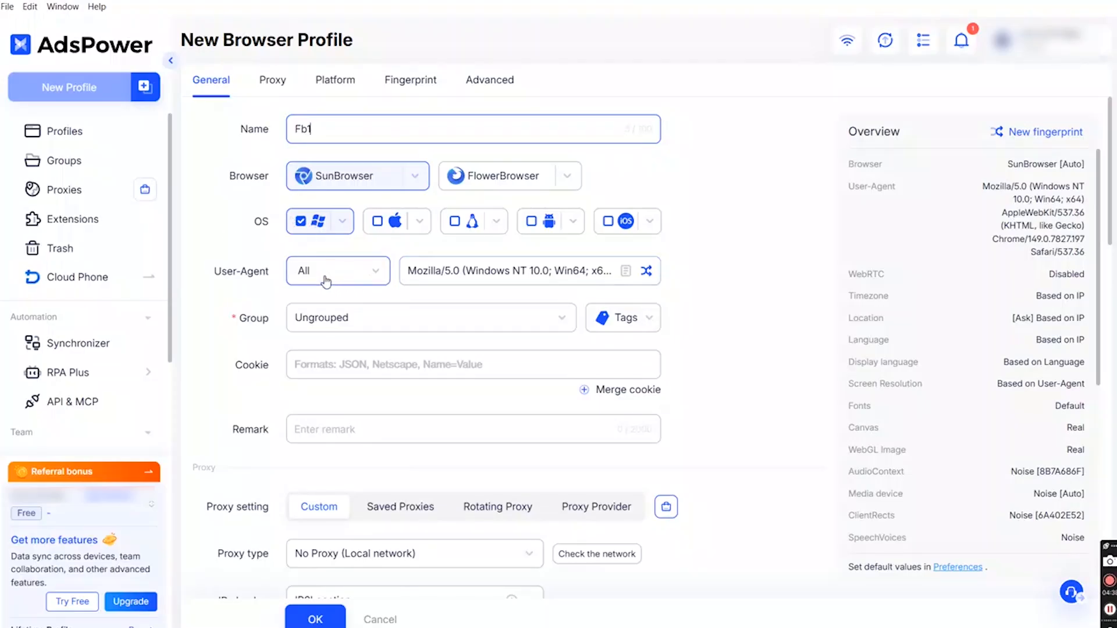
{"action": "left_click", "coordinate": [400, 318]}
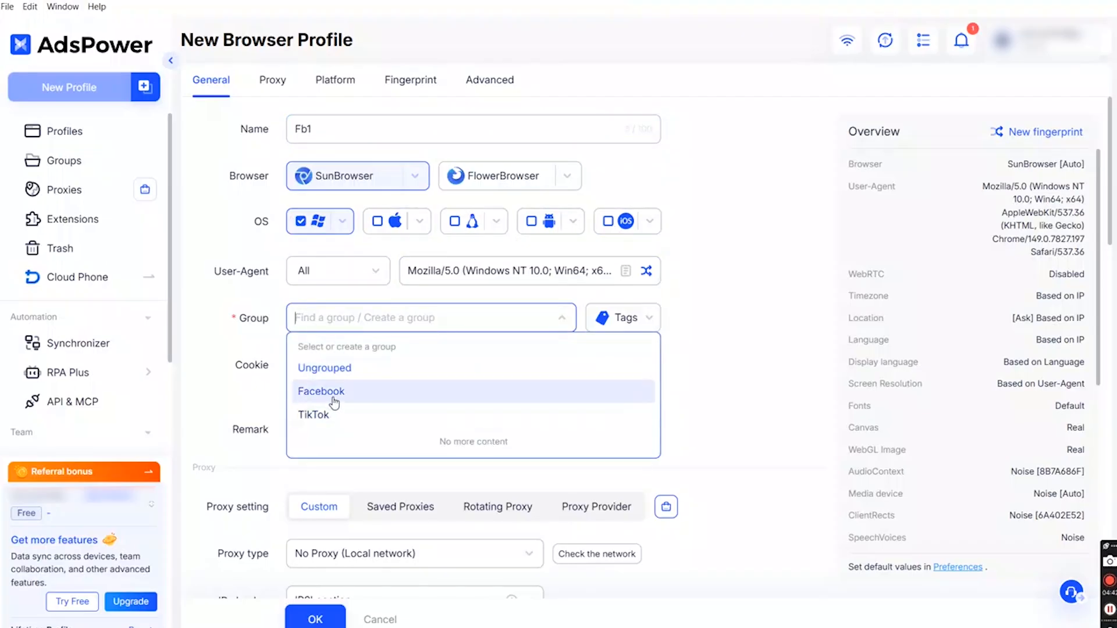
{"action": "left_click", "coordinate": [359, 398]}
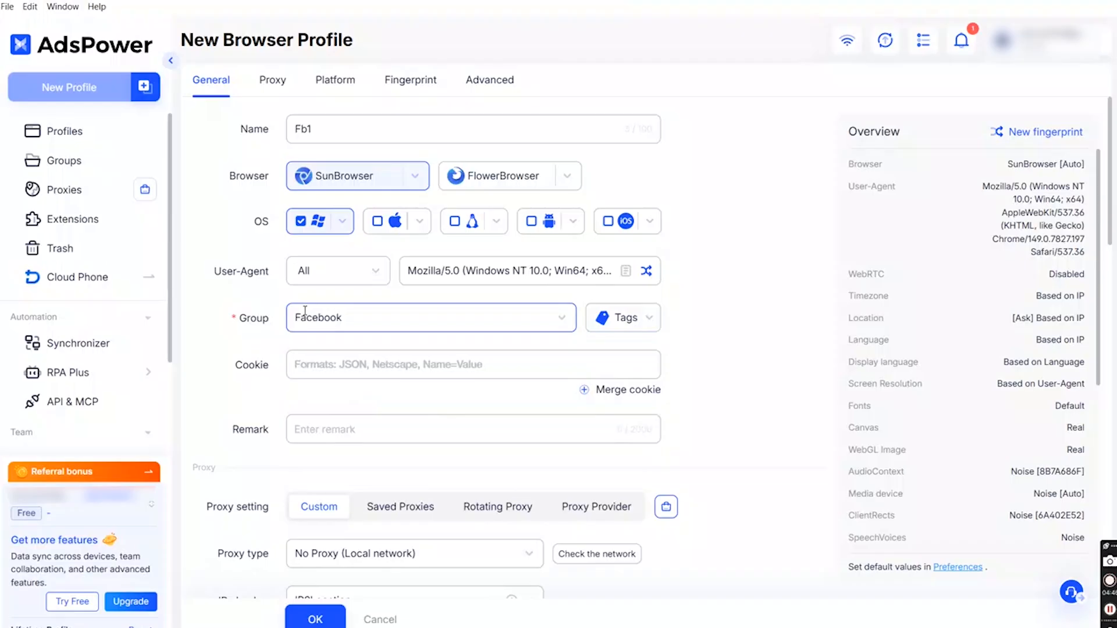
Try entering Gdfg as a new group name for the profile
{"action": "scroll", "coordinate": [336, 327], "scroll_direction": "down", "scroll_amount": 1}
{"action": "left_click", "coordinate": [365, 294]}
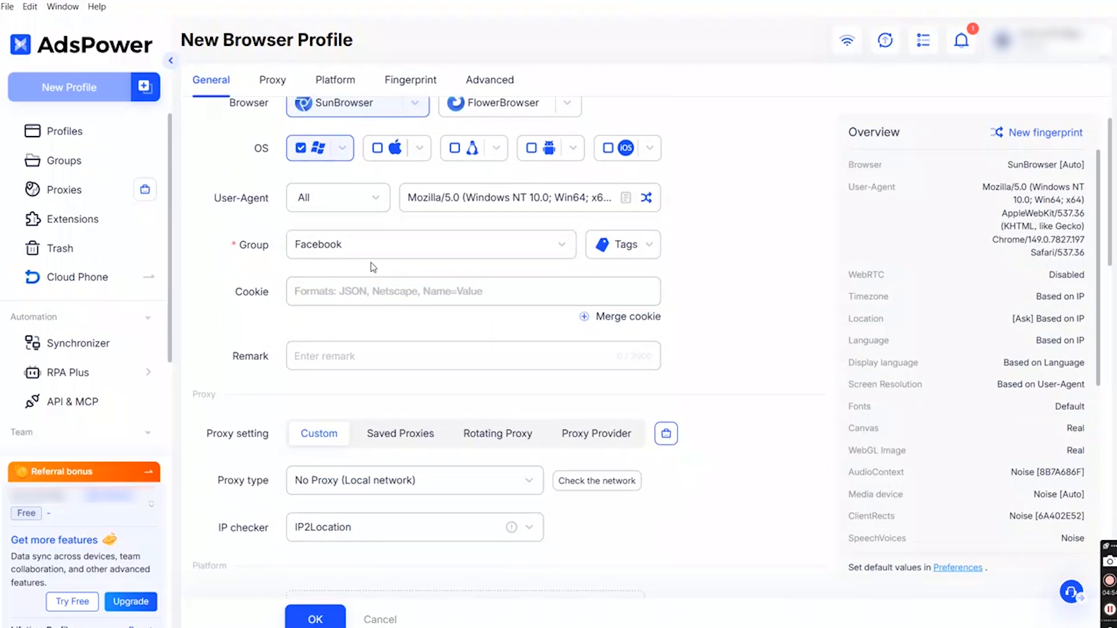
{"action": "left_click", "coordinate": [347, 249]}
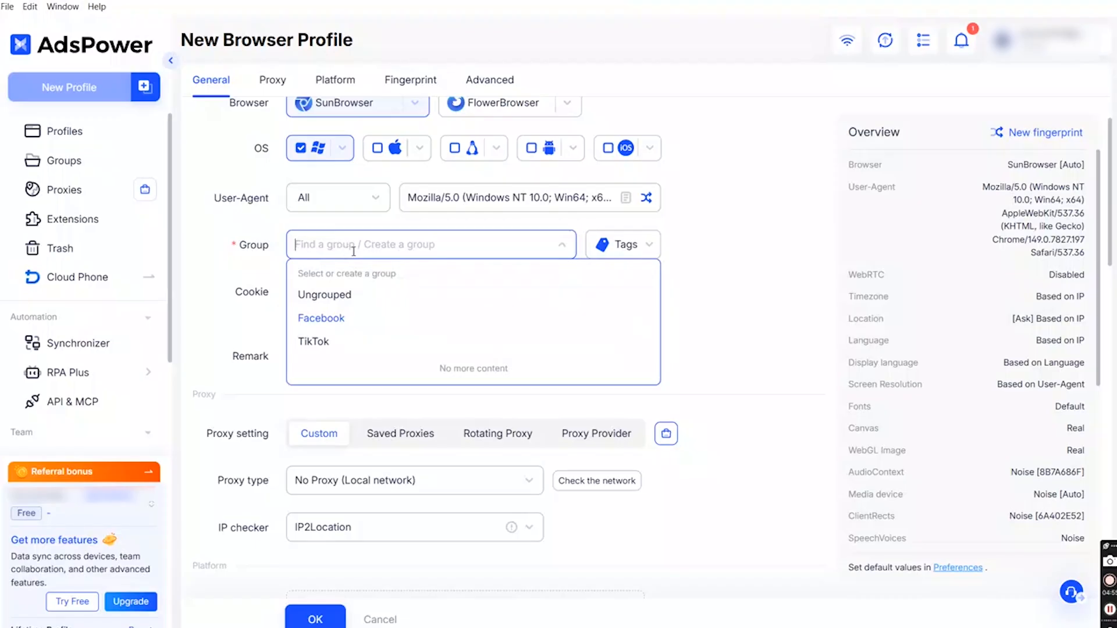
{"action": "type", "text": "Gdfg"}
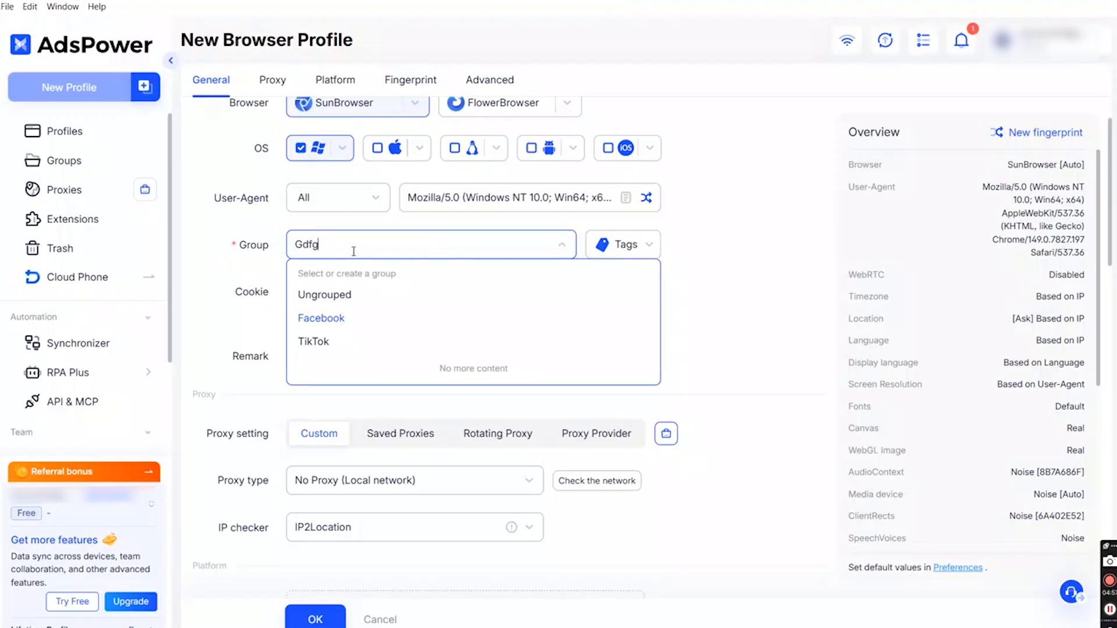
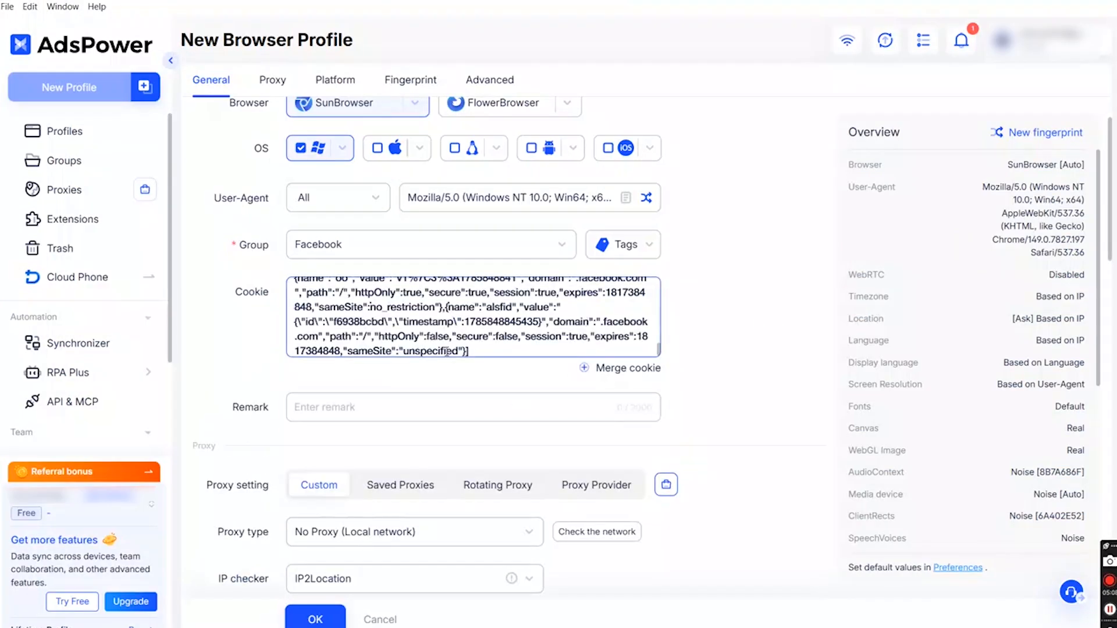
Paste the Facebook account's cookies into the profile and record its 2FA key as a remark
{"action": "left_click", "coordinate": [448, 406]}
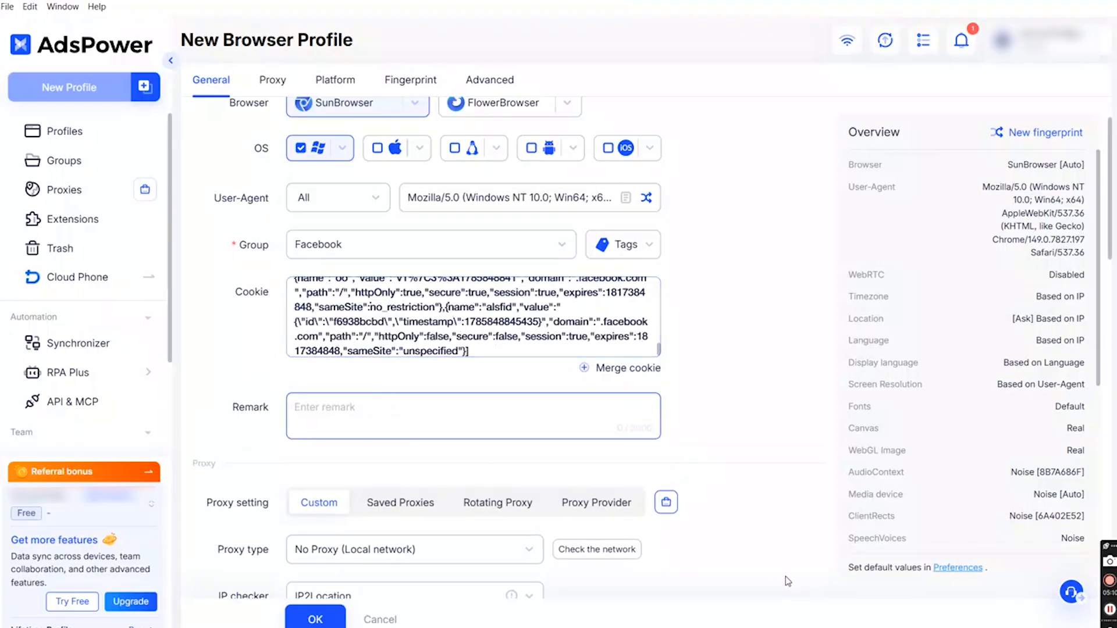
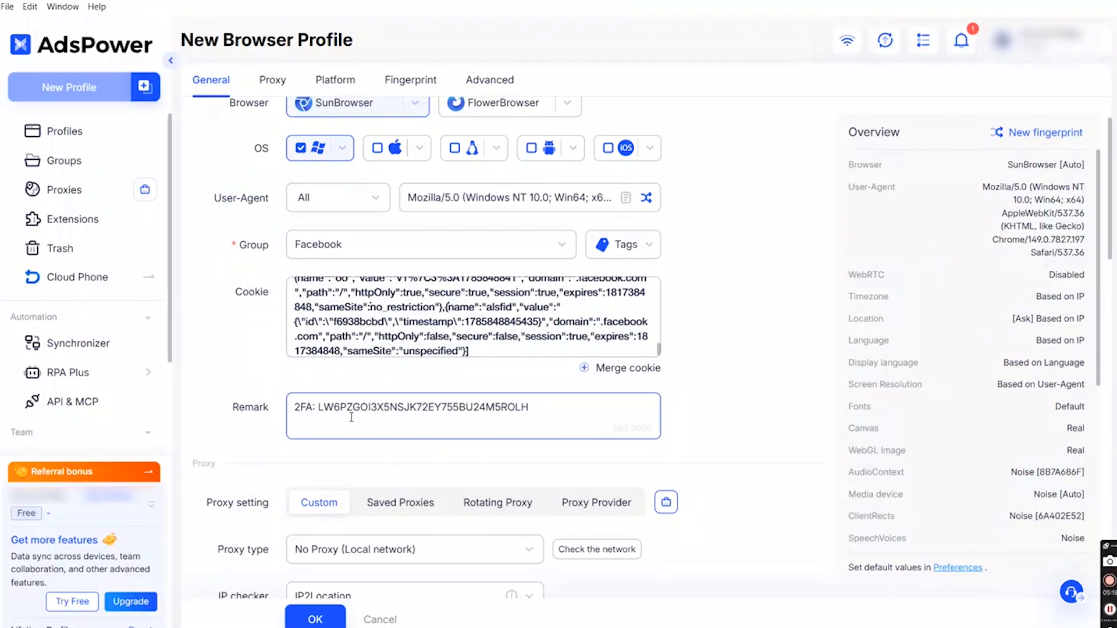
Try assigning the saved proxy socks5://186.246.57.227:64671 to the profile
{"action": "scroll", "coordinate": [351, 417], "scroll_direction": "down", "scroll_amount": 4}
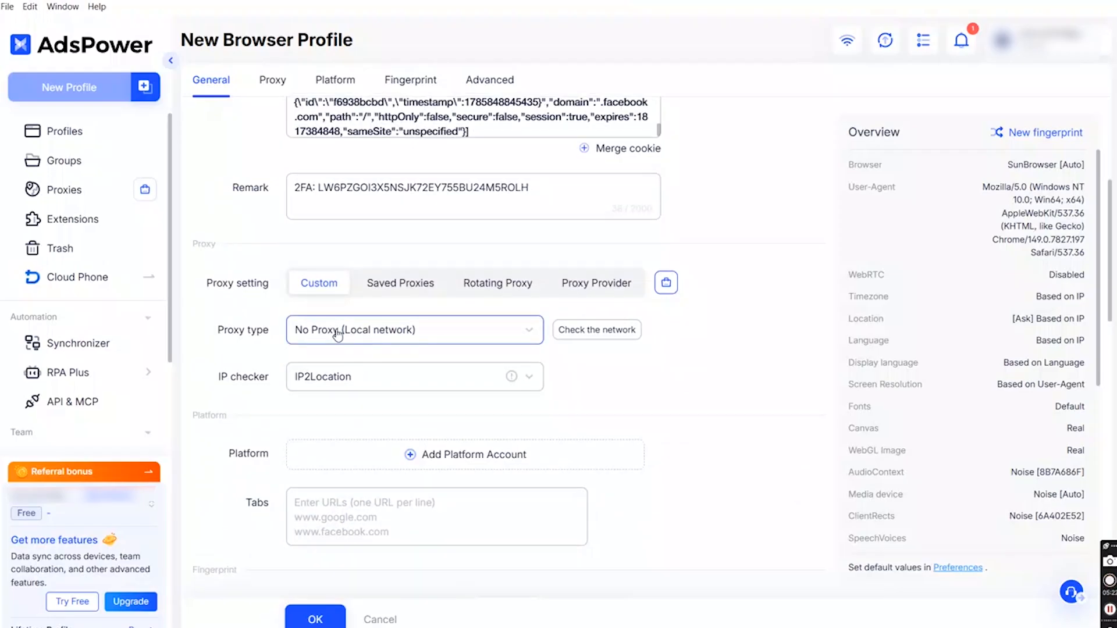
{"action": "left_click", "coordinate": [400, 283]}
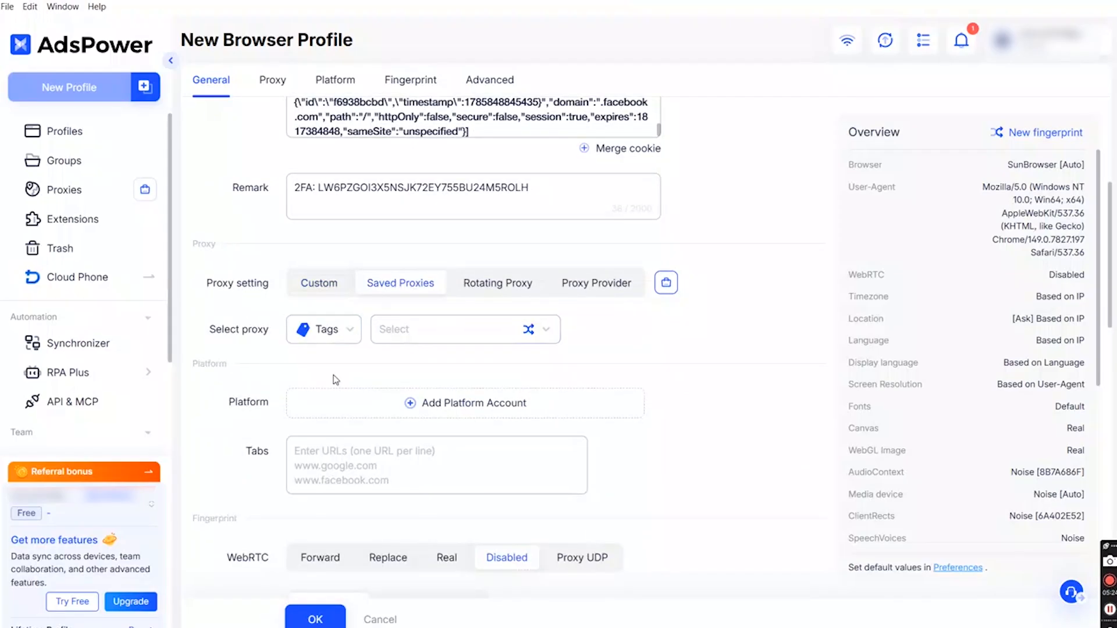
{"action": "left_click", "coordinate": [318, 287]}
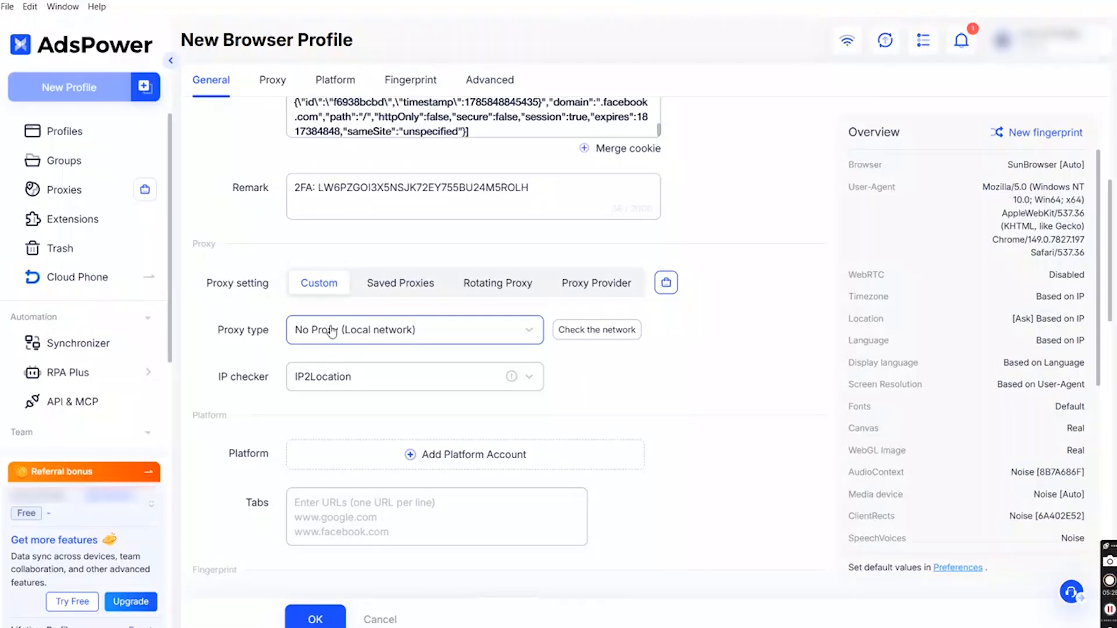
{"action": "left_click", "coordinate": [400, 280]}
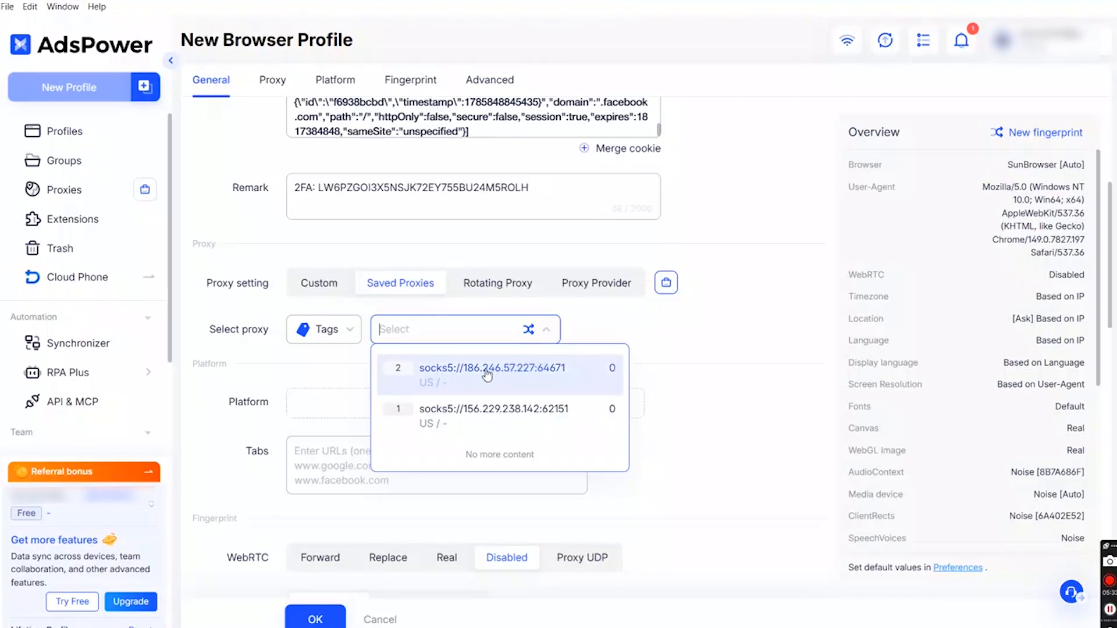
{"action": "left_click", "coordinate": [520, 376]}
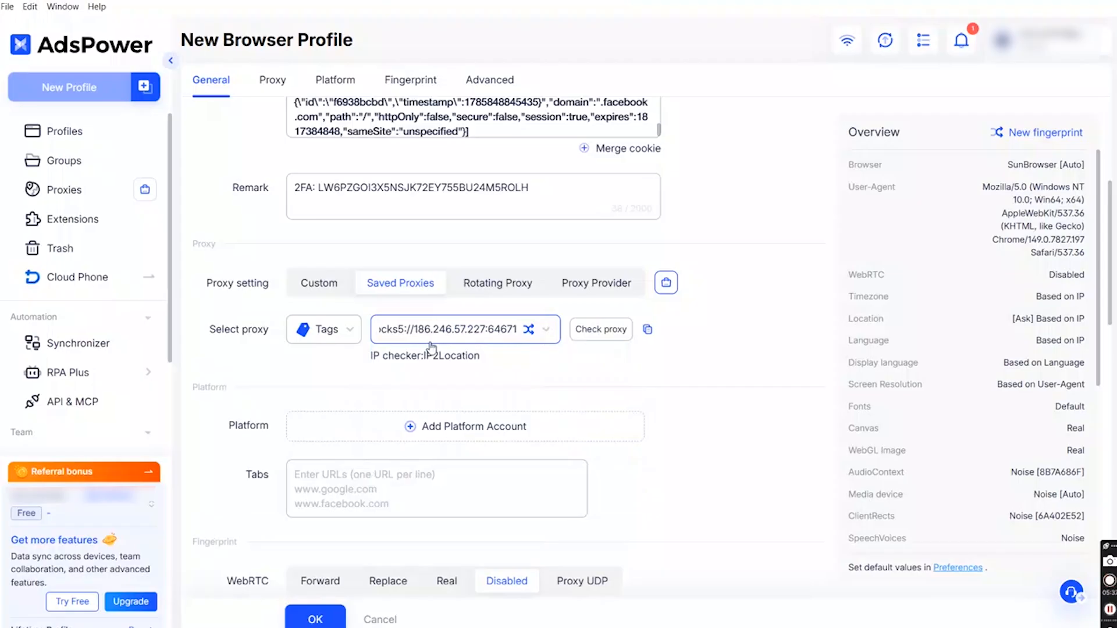
Set a custom Socks5 proxy for the profile, fill in its host, port, username and password from the text editor, and check the connection
{"action": "left_click", "coordinate": [324, 285]}
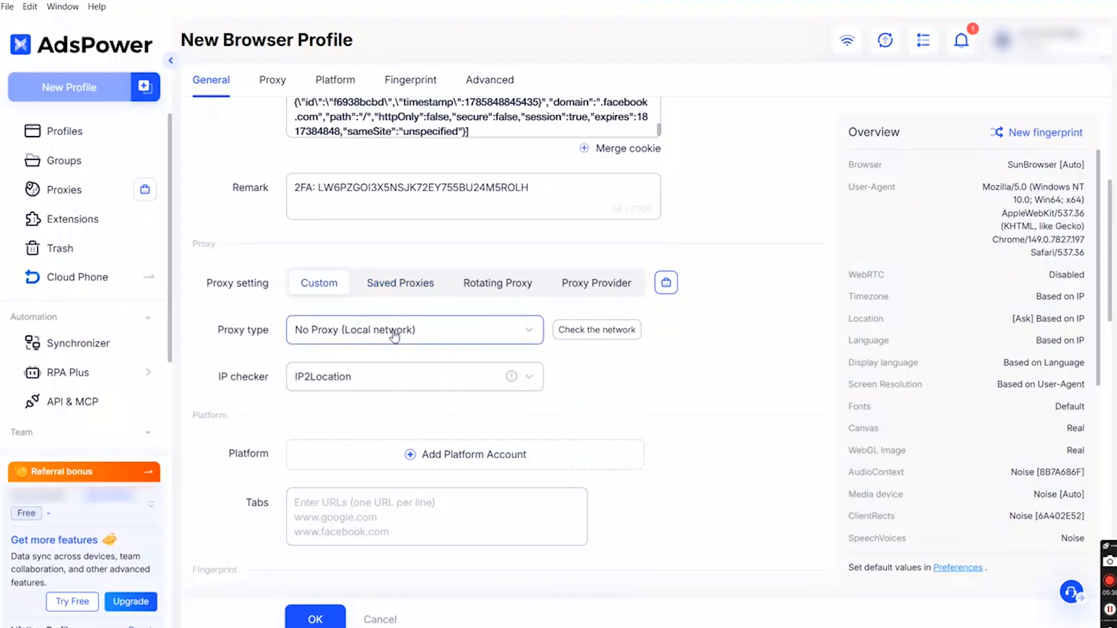
{"action": "left_click", "coordinate": [423, 331]}
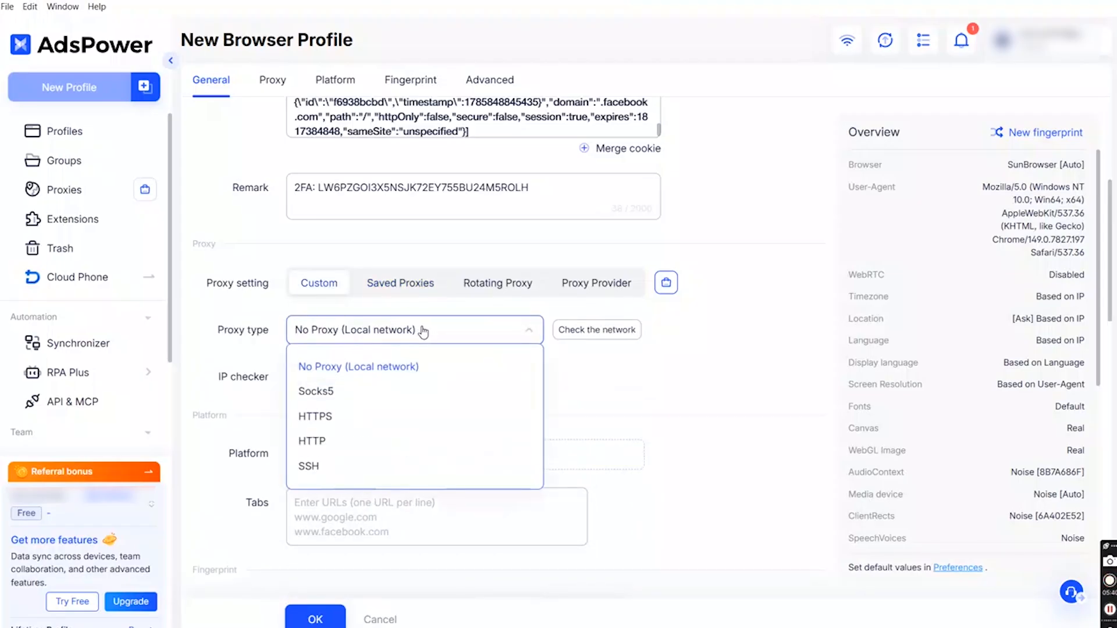
{"action": "left_click", "coordinate": [343, 398]}
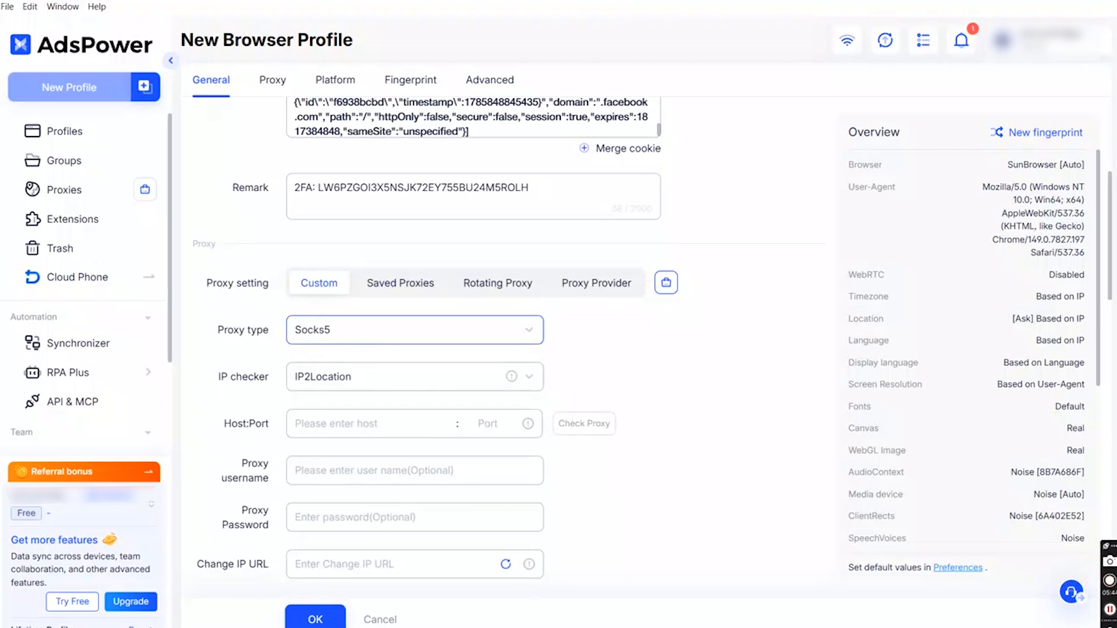
{"action": "key", "text": "alt+Tab"}
{"action": "left_click", "coordinate": [107, 3]}
{"action": "left_click", "coordinate": [142, 106]}
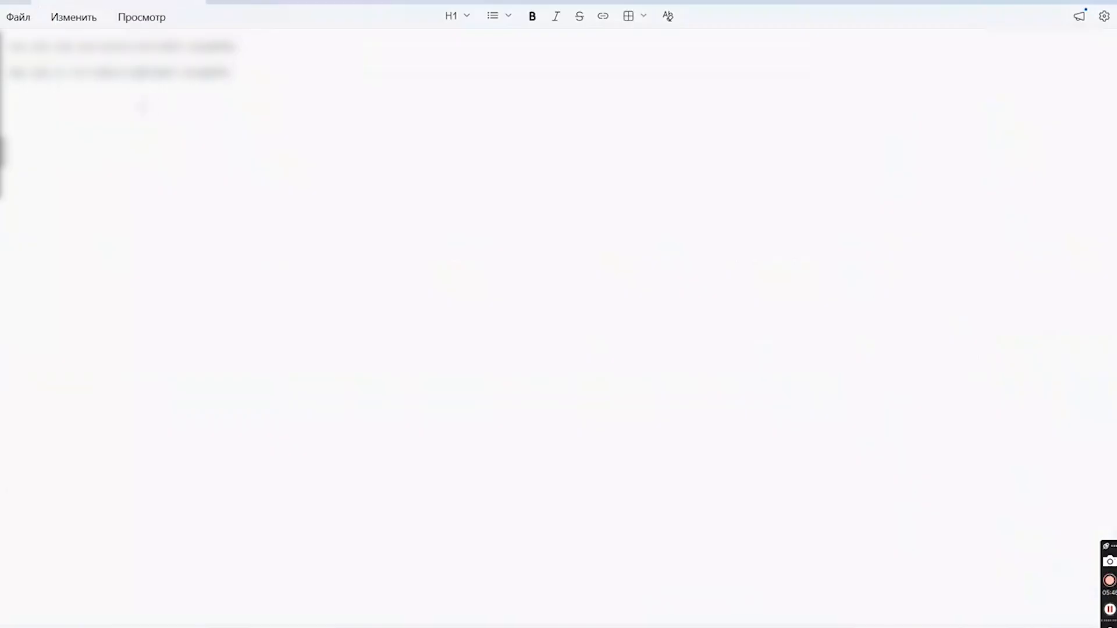
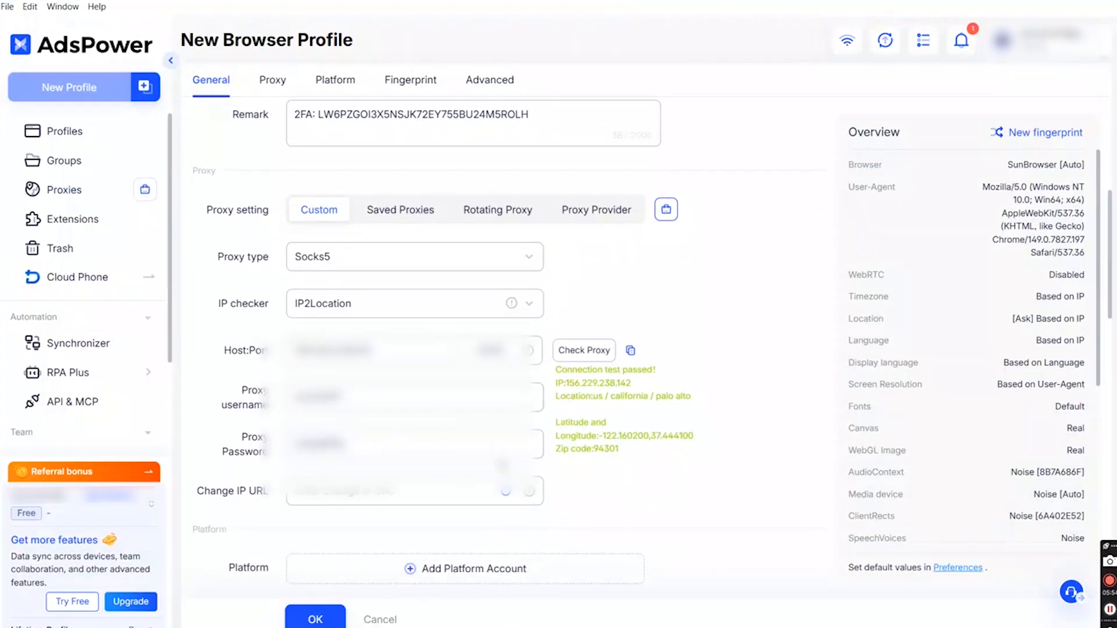
Add a facebook.com platform account to the profile with its username, password and 2FA key
{"action": "scroll", "coordinate": [503, 465], "scroll_direction": "down", "scroll_amount": 5}
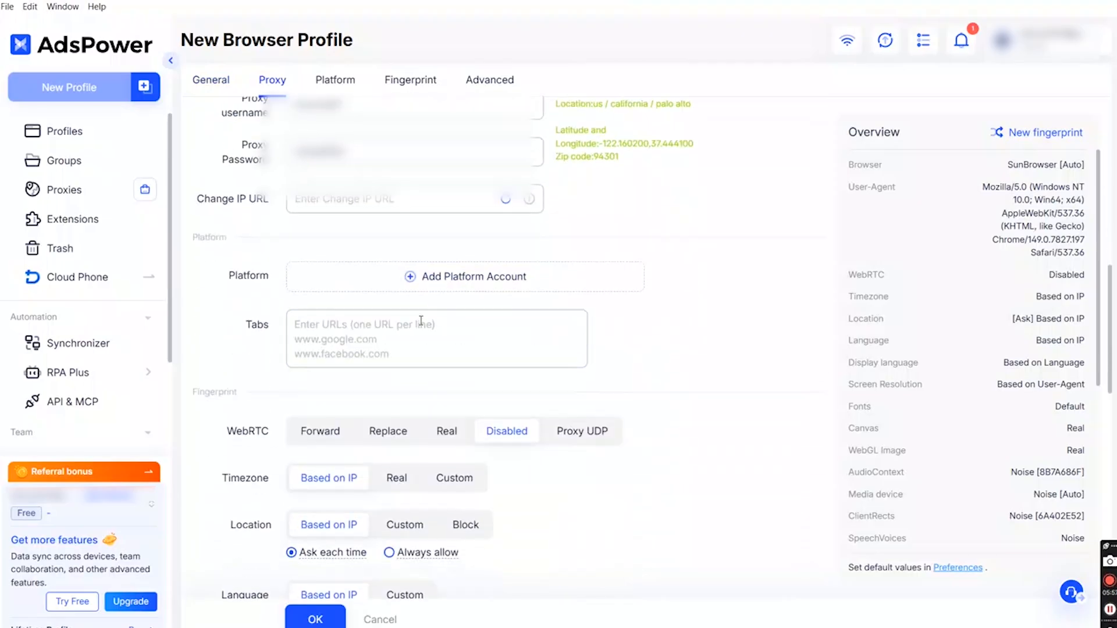
{"action": "left_click", "coordinate": [464, 279]}
{"action": "scroll", "coordinate": [472, 370], "scroll_direction": "down", "scroll_amount": 8}
{"action": "scroll", "coordinate": [429, 419], "scroll_direction": "up", "scroll_amount": 5}
{"action": "scroll", "coordinate": [431, 418], "scroll_direction": "up", "scroll_amount": 5}
{"action": "scroll", "coordinate": [342, 403], "scroll_direction": "down", "scroll_amount": 8}
{"action": "left_click", "coordinate": [205, 289]}
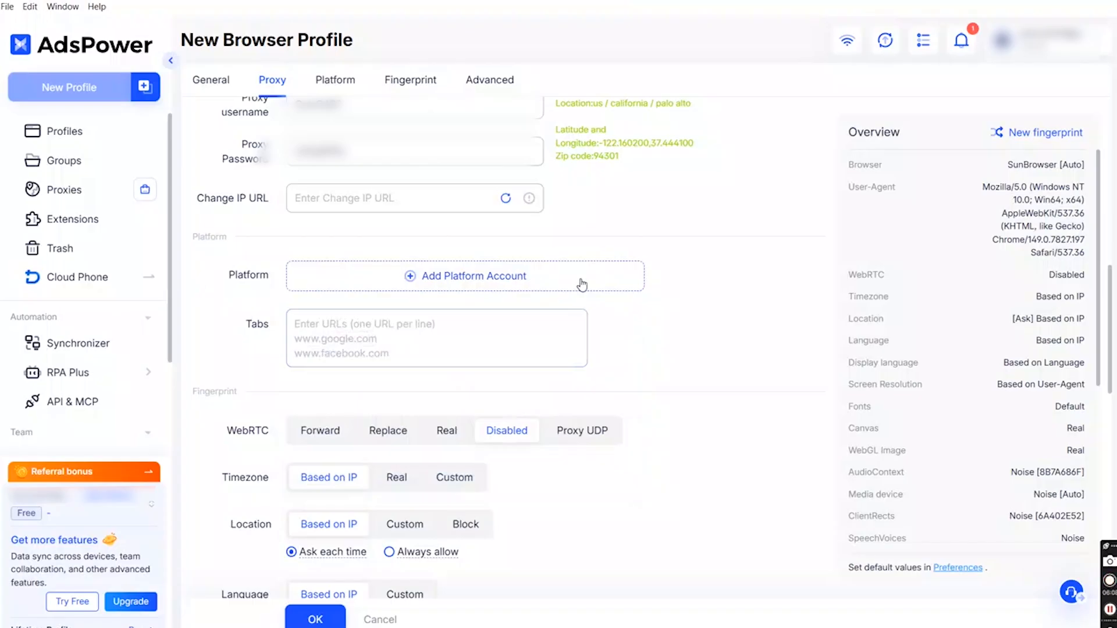
{"action": "left_click", "coordinate": [495, 281]}
{"action": "scroll", "coordinate": [499, 367], "scroll_direction": "up", "scroll_amount": 5}
{"action": "left_click", "coordinate": [386, 320]}
{"action": "left_click", "coordinate": [438, 340]}
{"action": "key", "text": "ctrl+v"}
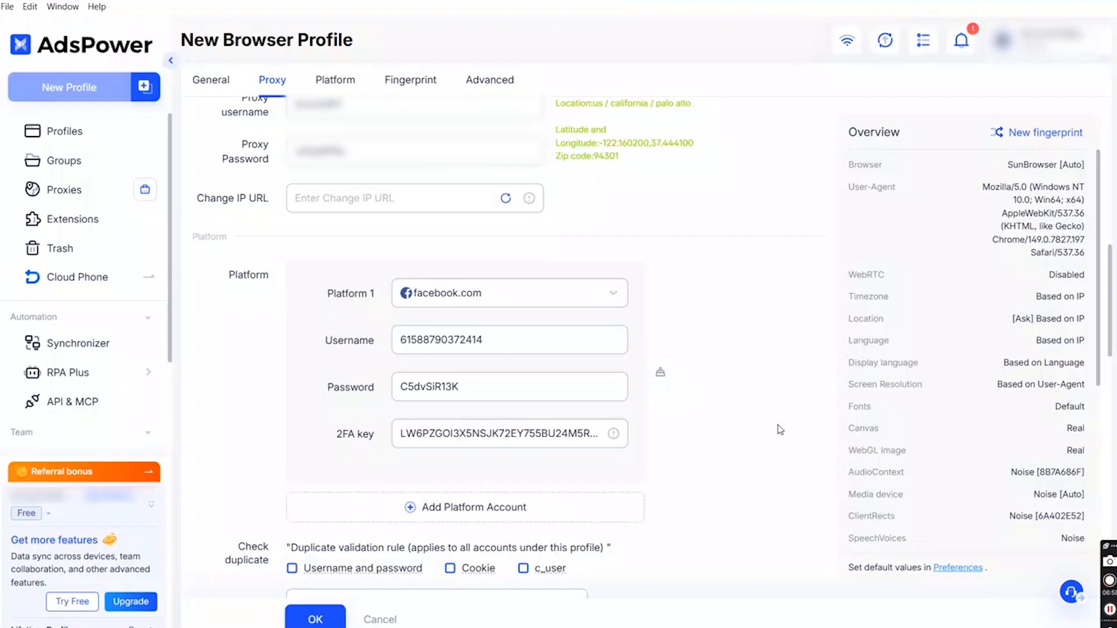
{"action": "scroll", "coordinate": [779, 429], "scroll_direction": "down", "scroll_amount": 8}
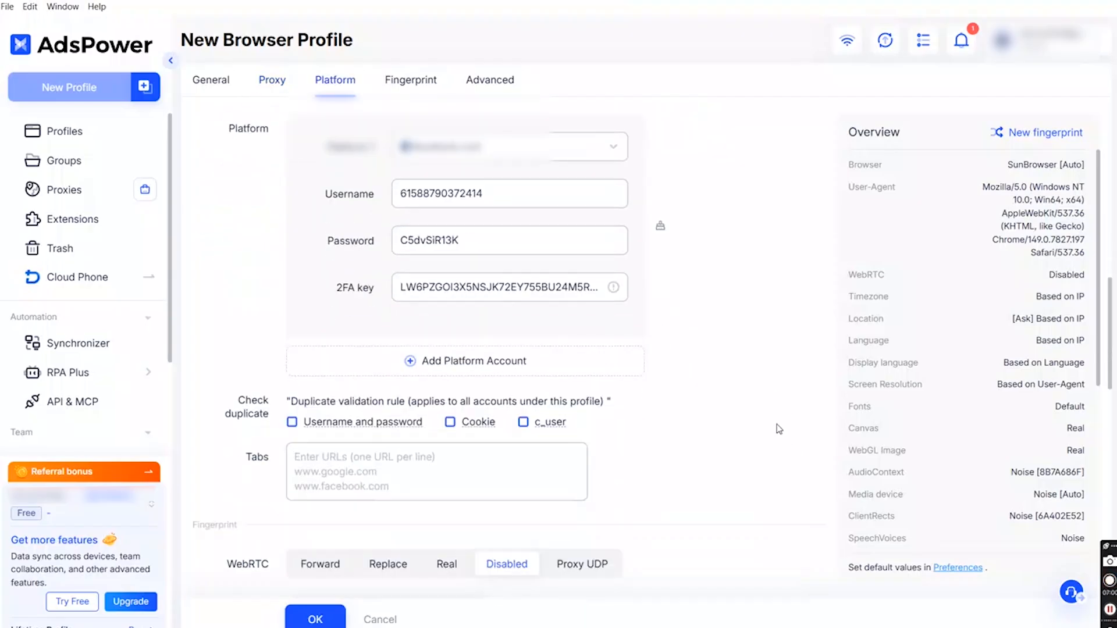
Review the default fingerprint and advanced settings of the Fb1 profile, keep them as they are, and save the profile
{"action": "scroll", "coordinate": [777, 429], "scroll_direction": "down", "scroll_amount": 5}
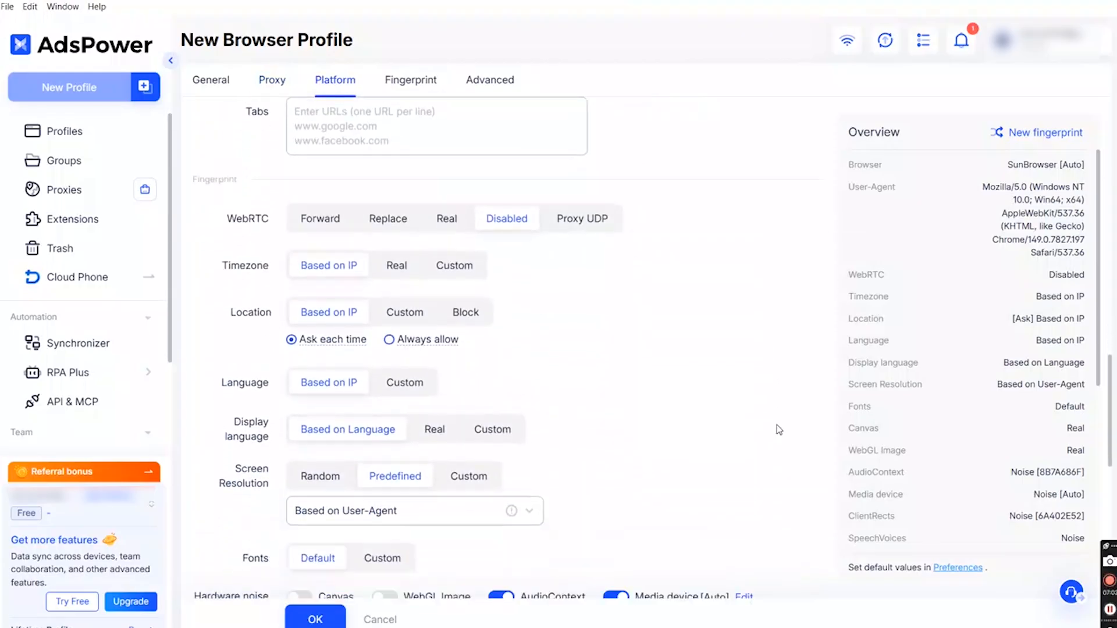
{"action": "scroll", "coordinate": [777, 429], "scroll_direction": "down", "scroll_amount": 5}
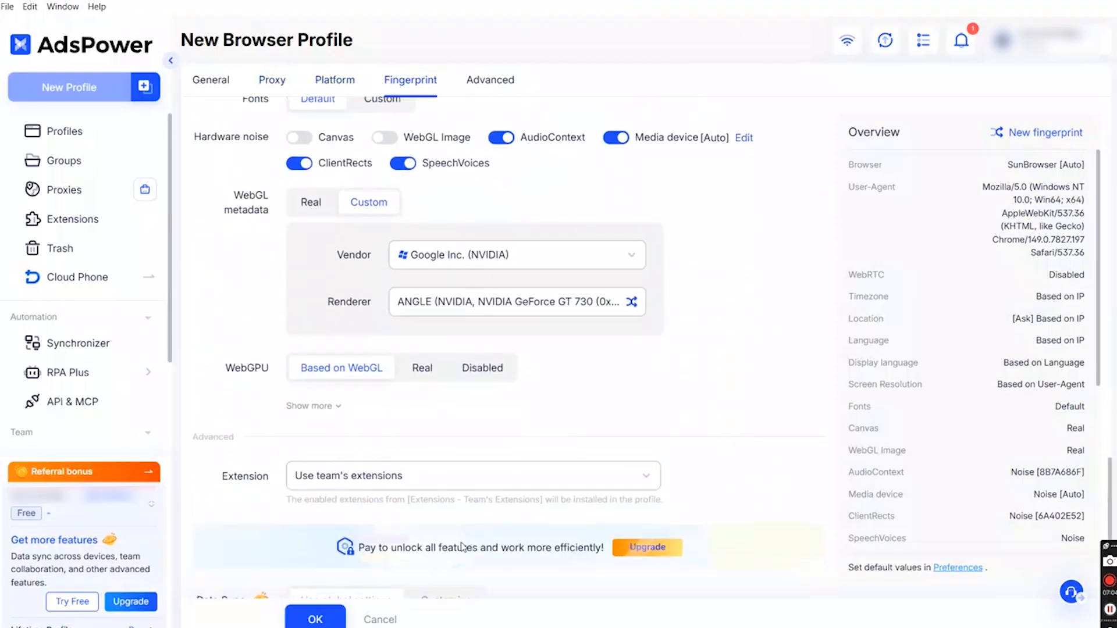
{"action": "scroll", "coordinate": [580, 460], "scroll_direction": "up", "scroll_amount": 5}
{"action": "scroll", "coordinate": [580, 460], "scroll_direction": "up", "scroll_amount": 15}
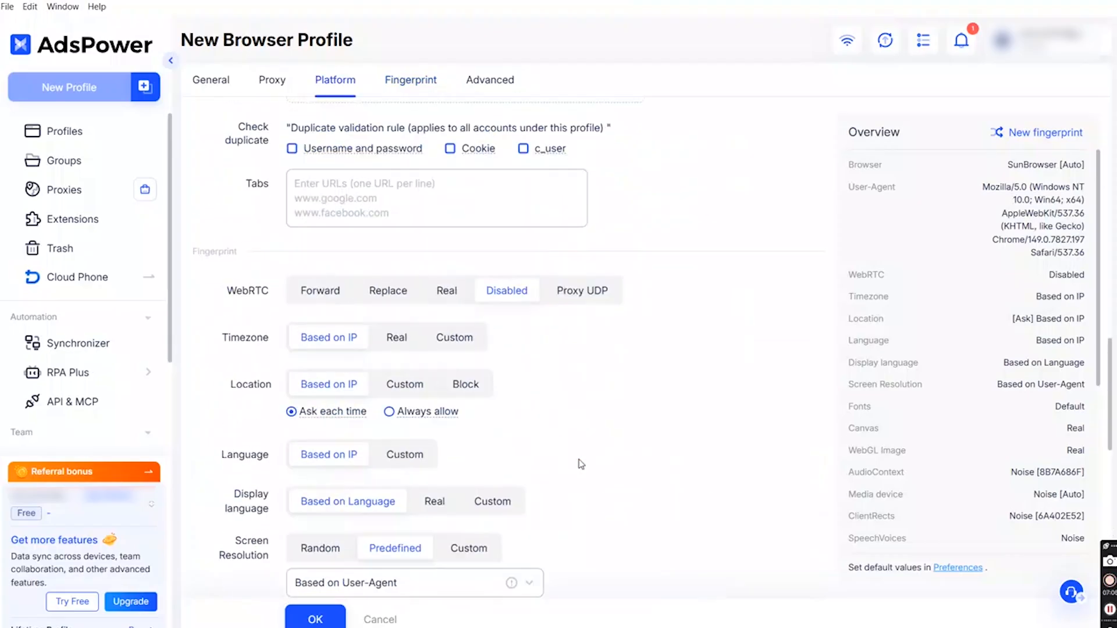
{"action": "scroll", "coordinate": [689, 452], "scroll_direction": "up", "scroll_amount": 5}
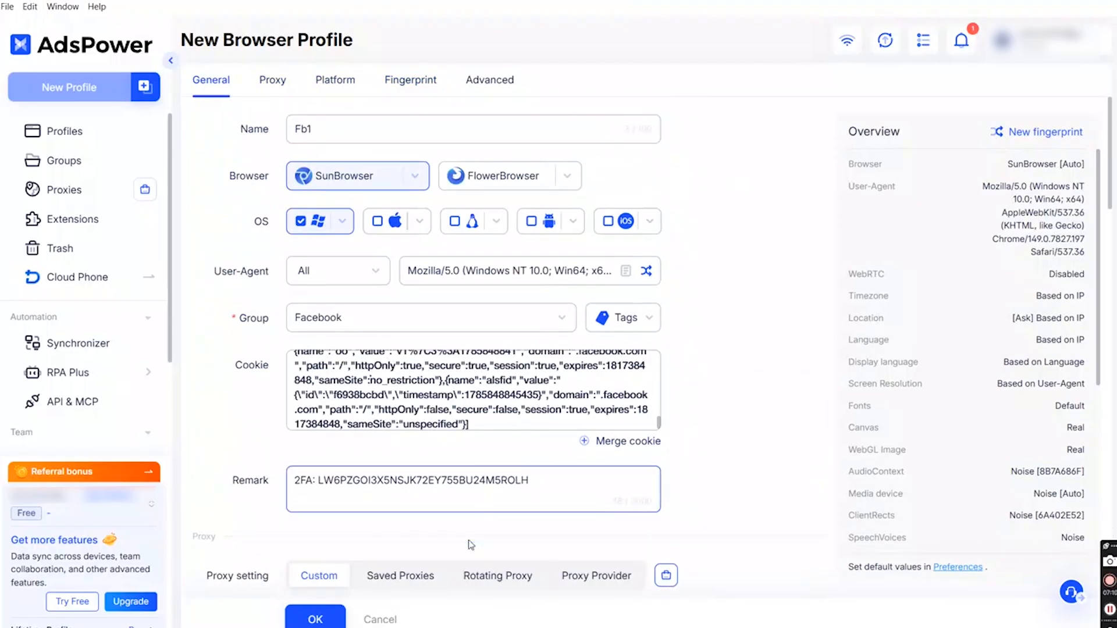
{"action": "left_click", "coordinate": [319, 618]}
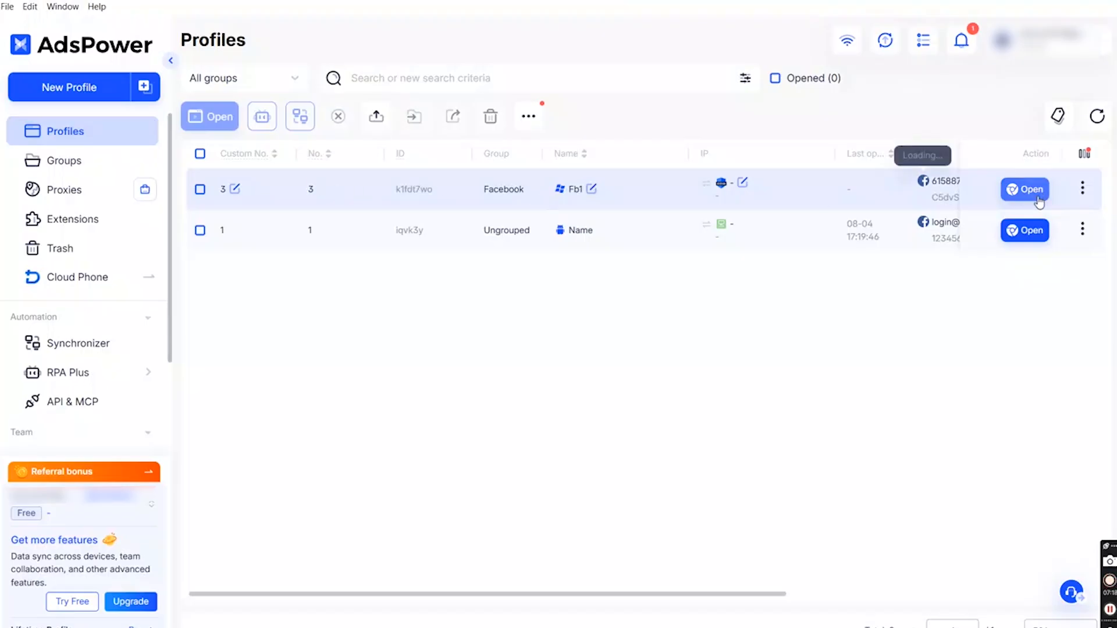
Launch the Fb1 profile and examine its start page's account and fingerprint details, along with the Facebook session
{"action": "left_click", "coordinate": [1023, 189]}
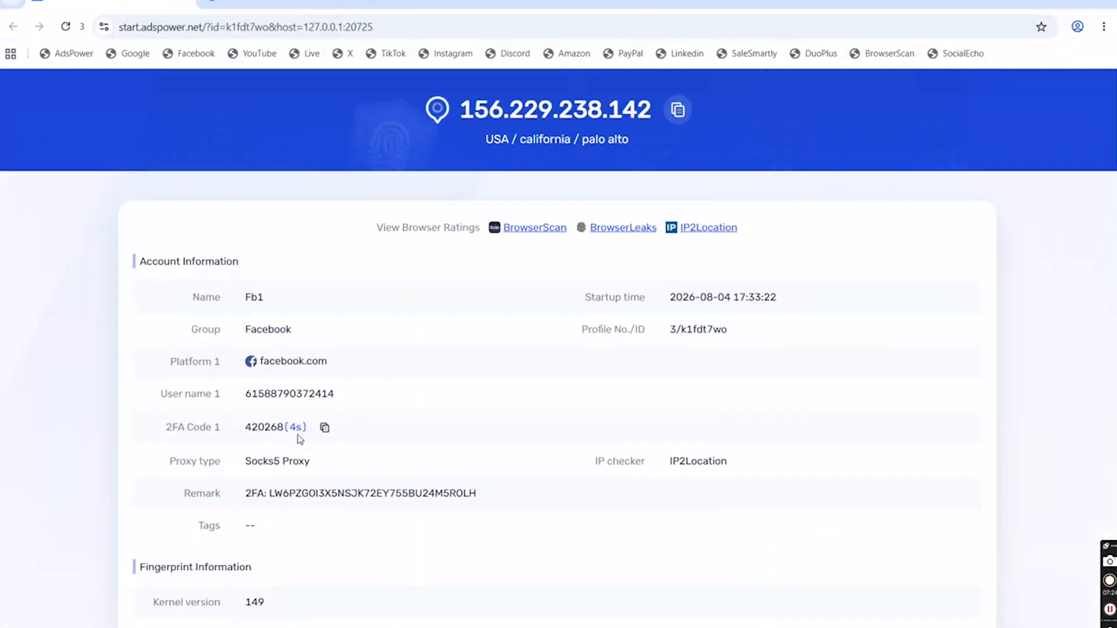
{"action": "left_click_drag", "start_coordinate": [169, 427], "coordinate": [275, 435]}
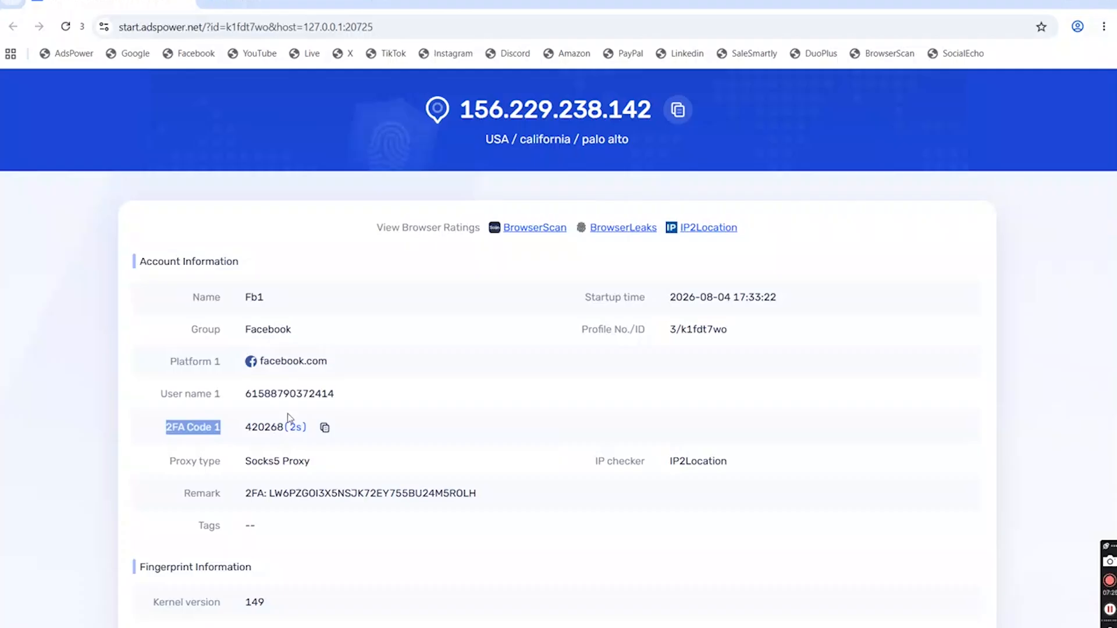
{"action": "left_click", "coordinate": [325, 487]}
{"action": "scroll", "coordinate": [354, 489], "scroll_direction": "down", "scroll_amount": 3}
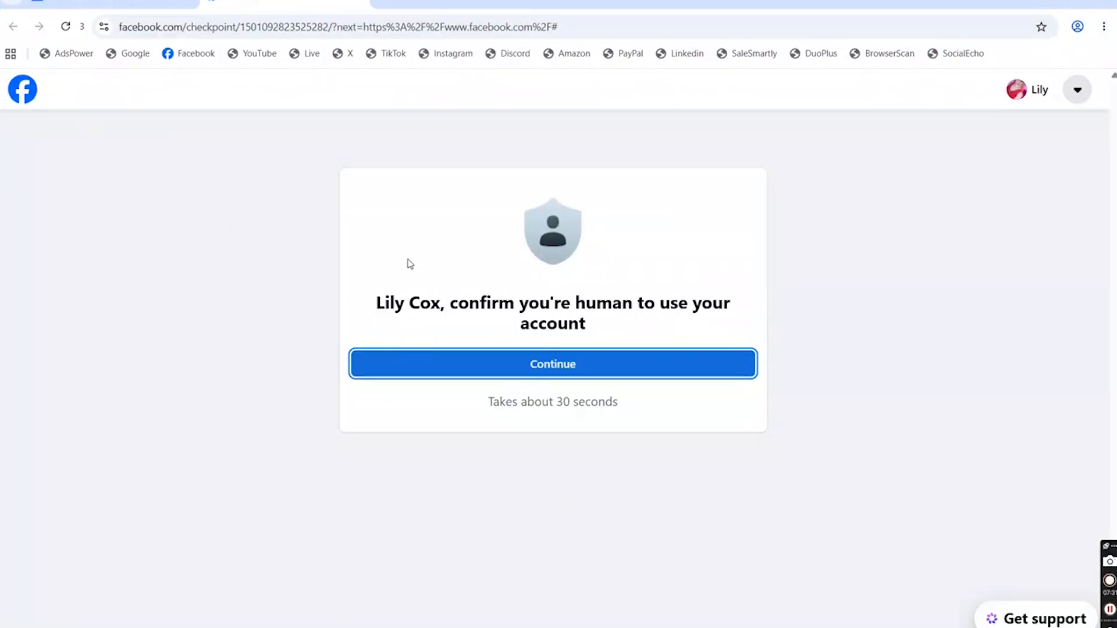
{"action": "left_click", "coordinate": [111, 2]}
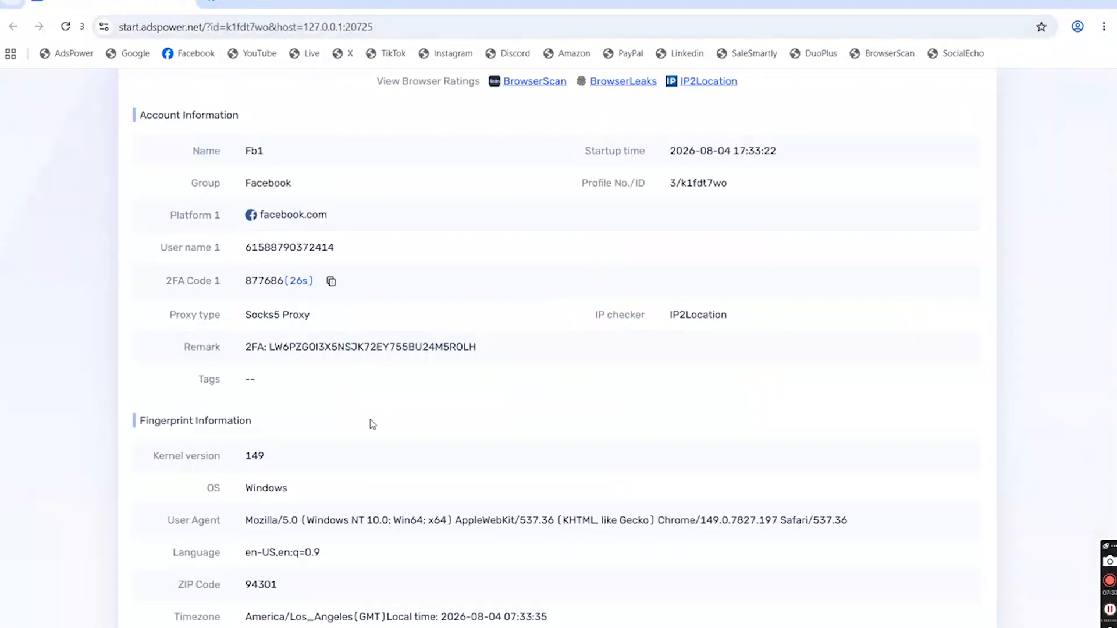
{"action": "scroll", "coordinate": [373, 424], "scroll_direction": "up", "scroll_amount": 3}
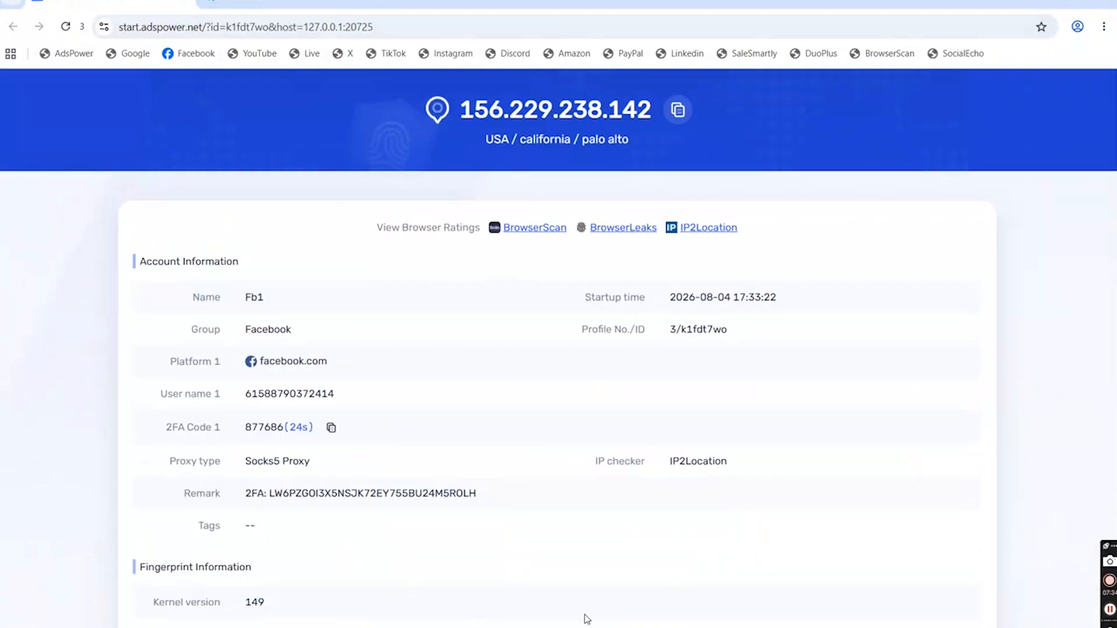
Switch to the regular browser and look through TikTok Business Center's advertiser accounts, payment management and the ACNT_RT_1 campaigns in Ads Manager
{"action": "key", "text": "alt+Tab"}
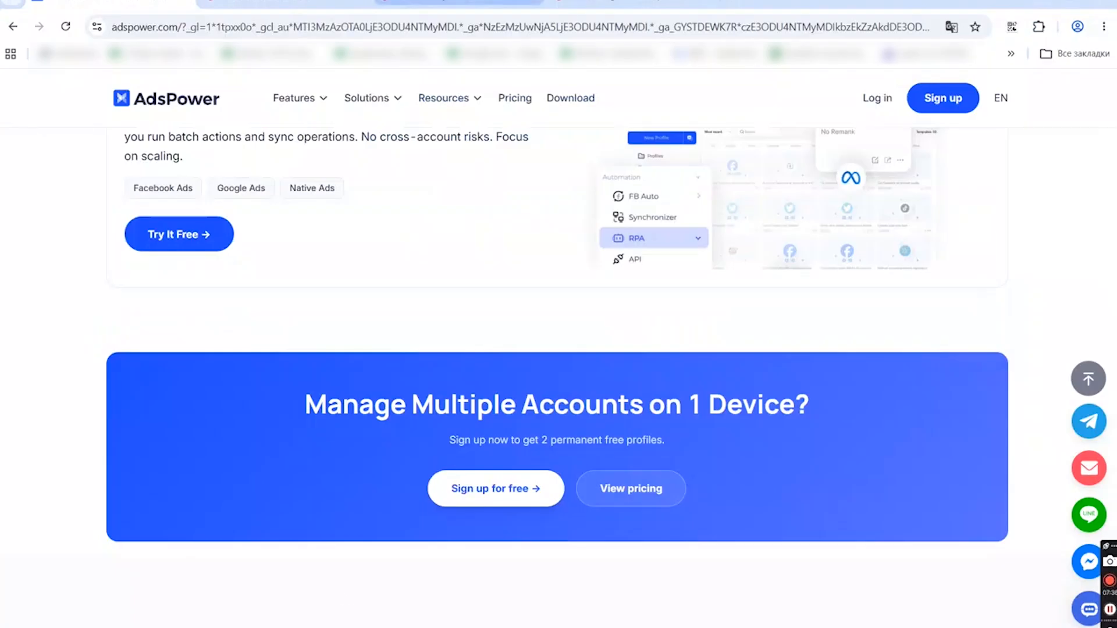
{"action": "left_click", "coordinate": [285, 2]}
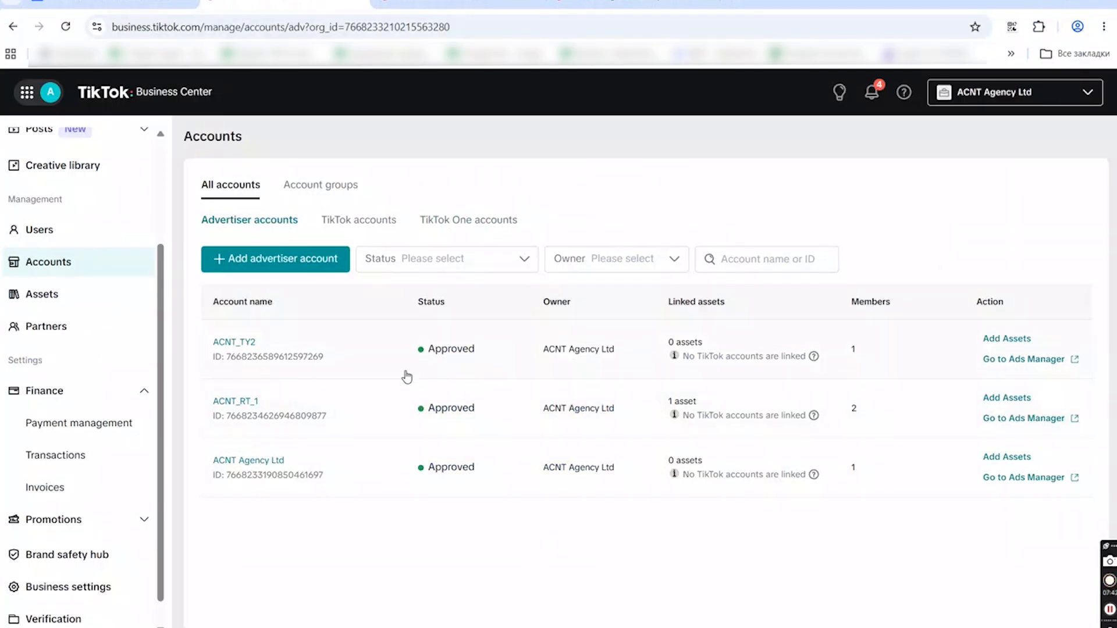
{"action": "left_click", "coordinate": [458, 2]}
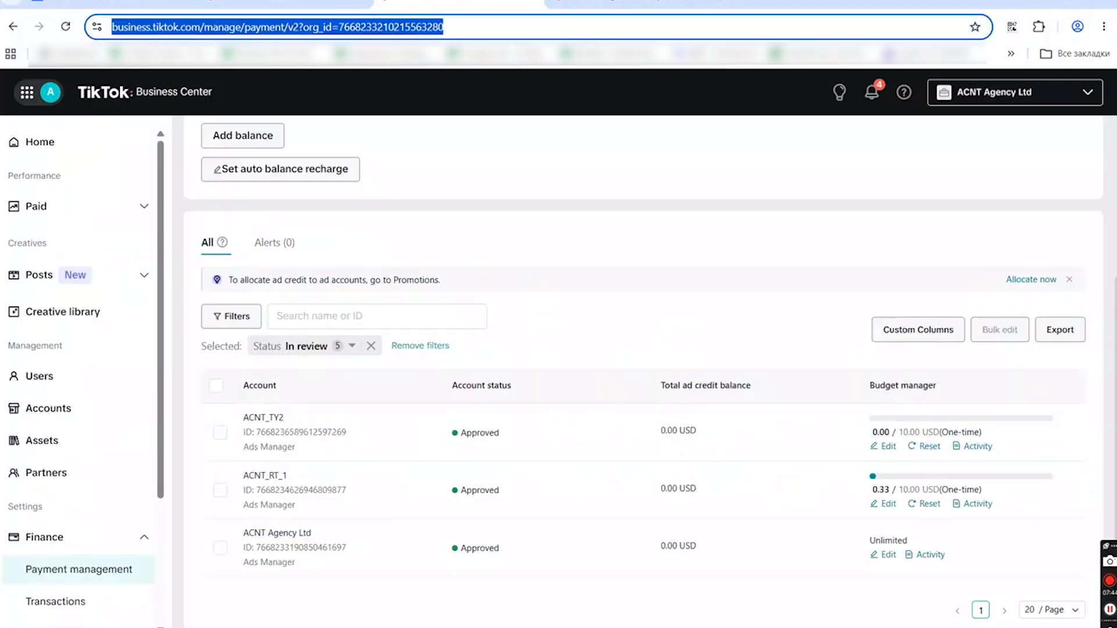
{"action": "left_click", "coordinate": [610, 225]}
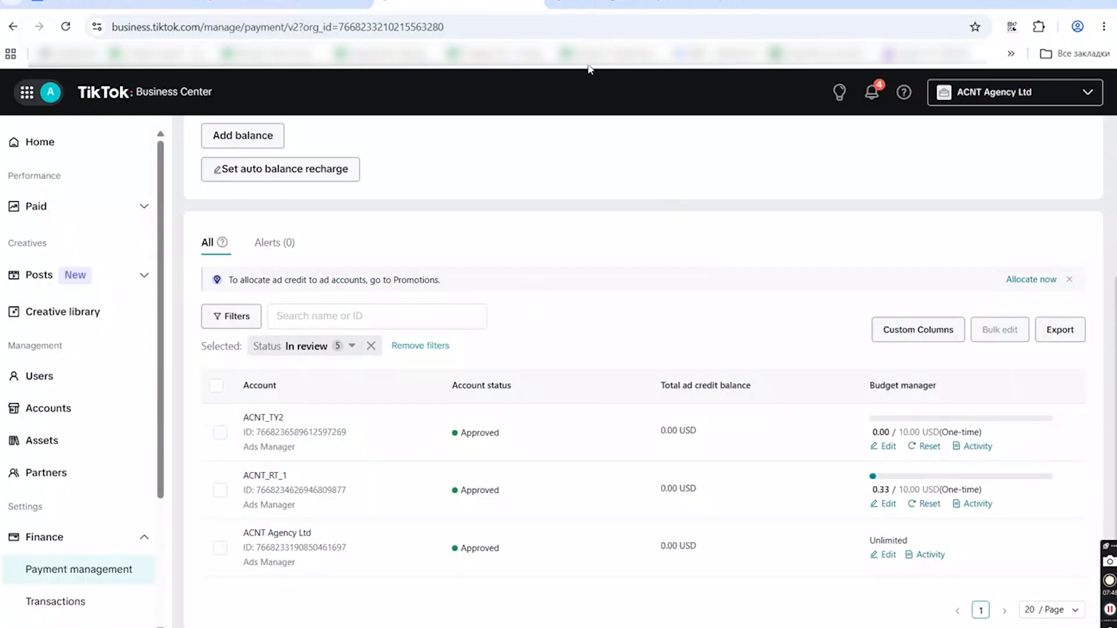
{"action": "left_click", "coordinate": [606, 3]}
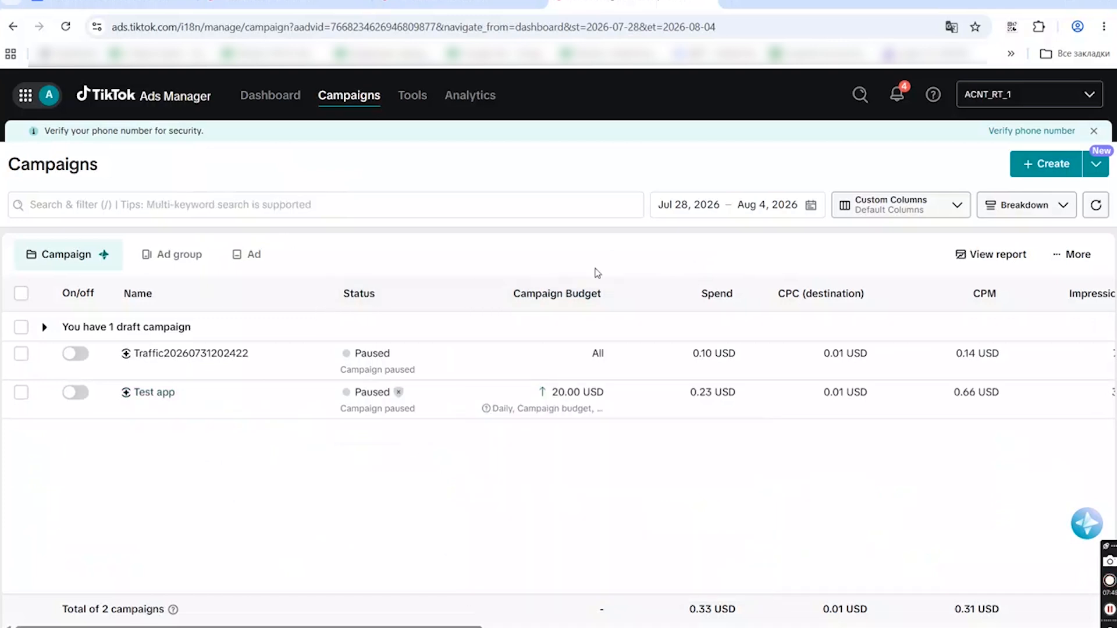
Switch to the Facebook Ads Manager window and examine the campaigns' delivery, results, cost per result, spend, impressions and reach
{"action": "left_click", "coordinate": [525, 627]}
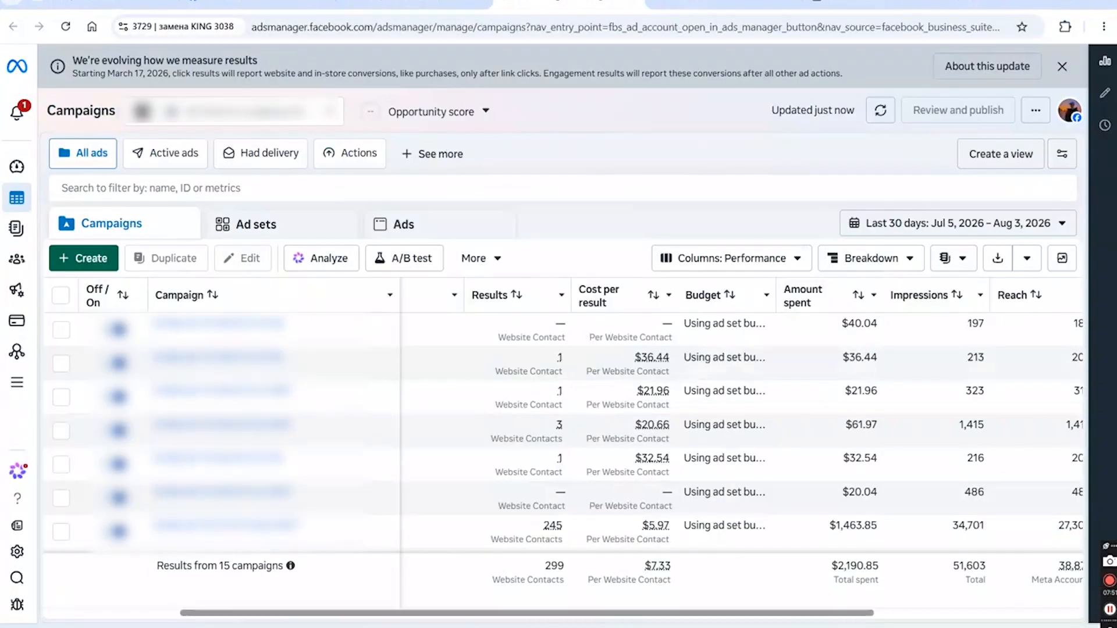
{"action": "scroll", "coordinate": [597, 360], "scroll_direction": "down", "scroll_amount": 3}
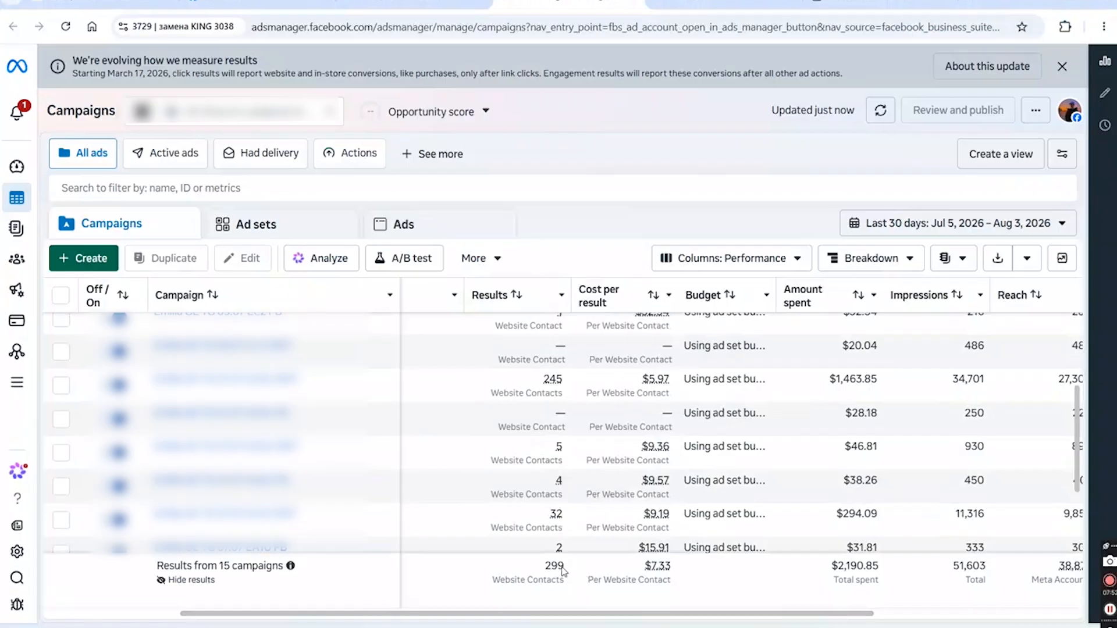
{"action": "scroll", "coordinate": [563, 572], "scroll_direction": "down", "scroll_amount": 1}
{"action": "left_click_drag", "start_coordinate": [596, 624], "coordinate": [367, 606]}
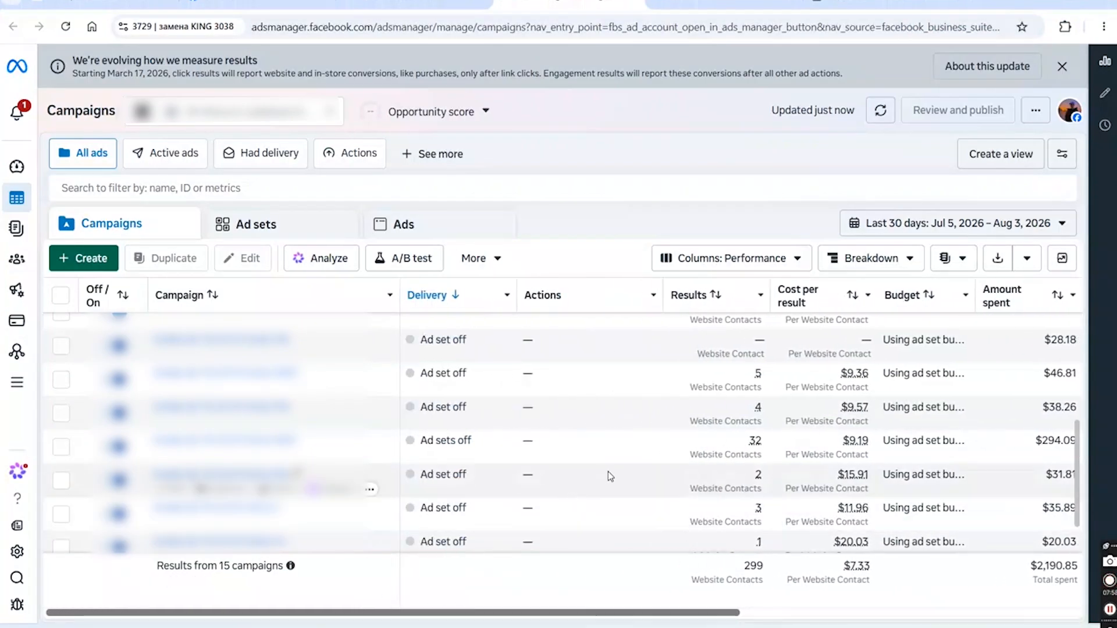
{"action": "scroll", "coordinate": [609, 472], "scroll_direction": "down", "scroll_amount": 1}
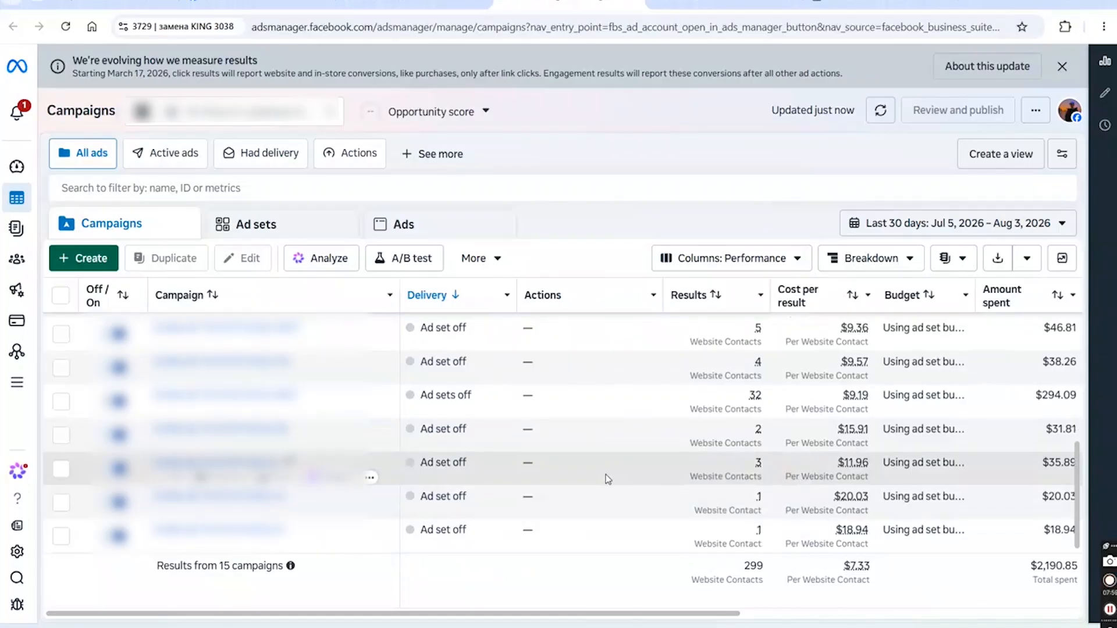
{"action": "mouse_move", "coordinate": [582, 615]}
{"action": "left_mouse_down"}
{"action": "mouse_move", "coordinate": [841, 620]}
{"action": "mouse_move", "coordinate": [581, 621]}
{"action": "left_mouse_up"}
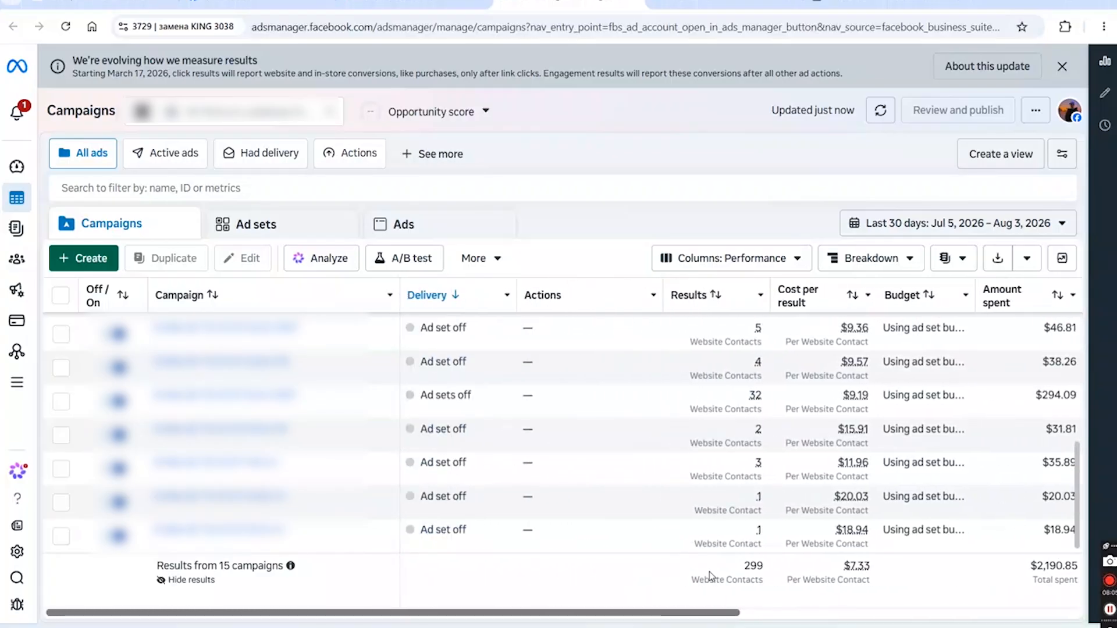
{"action": "scroll", "coordinate": [710, 576], "scroll_direction": "up", "scroll_amount": 4}
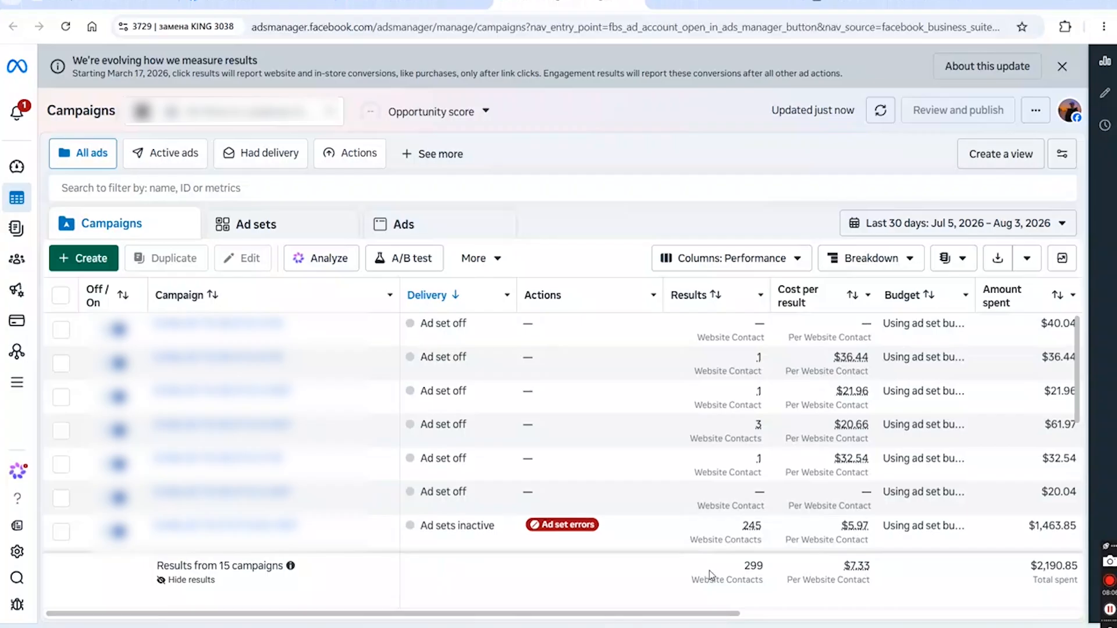
{"action": "left_click_drag", "start_coordinate": [669, 614], "coordinate": [851, 618]}
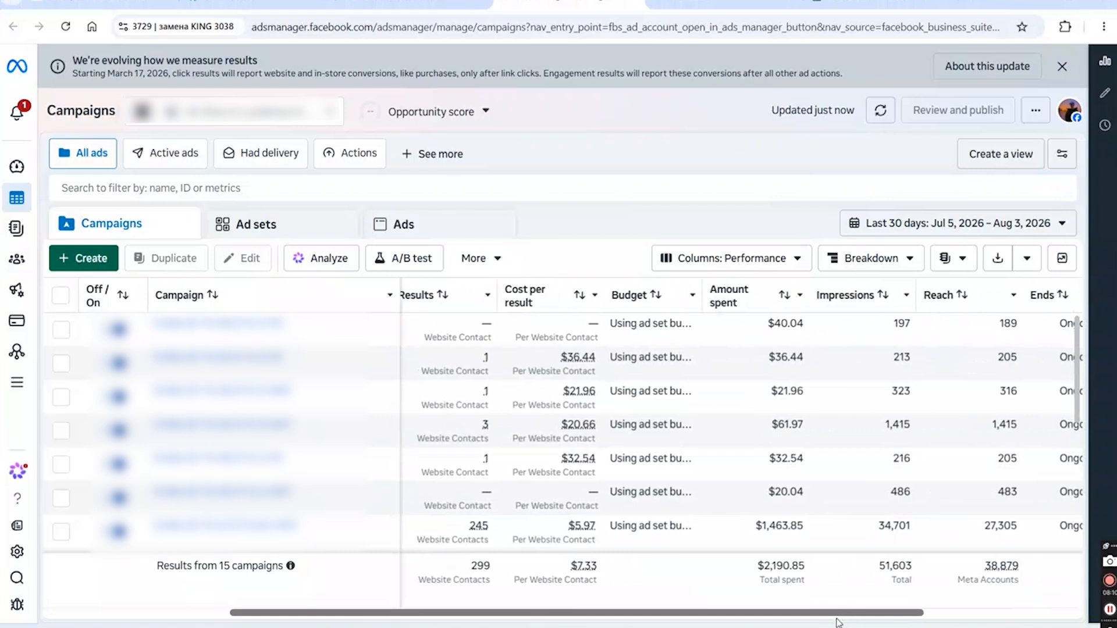
{"action": "left_click_drag", "start_coordinate": [838, 621], "coordinate": [952, 625]}
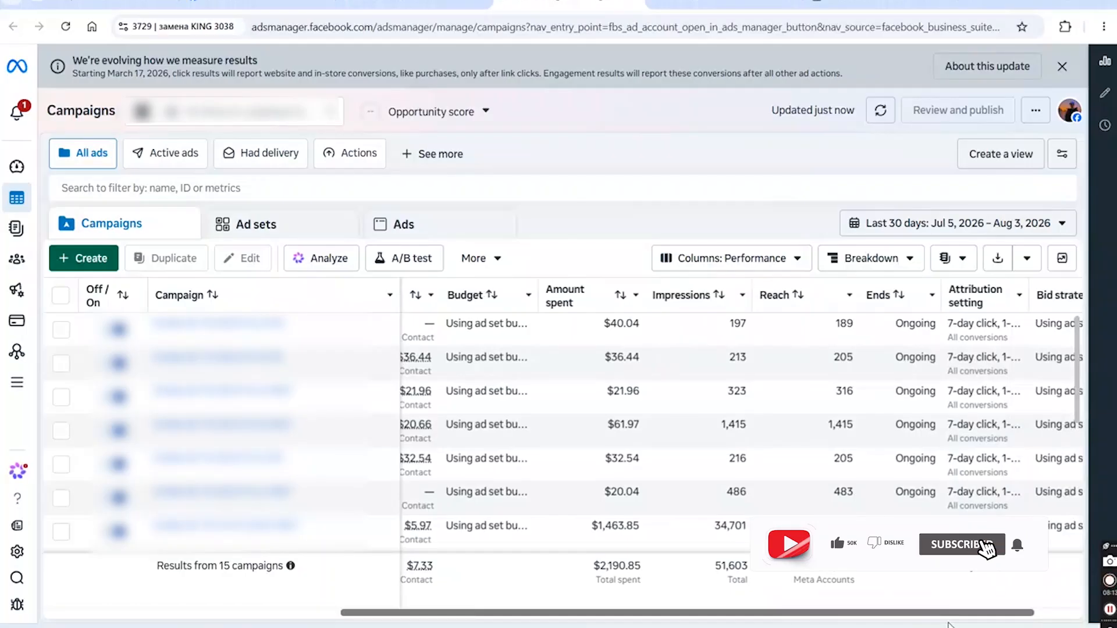